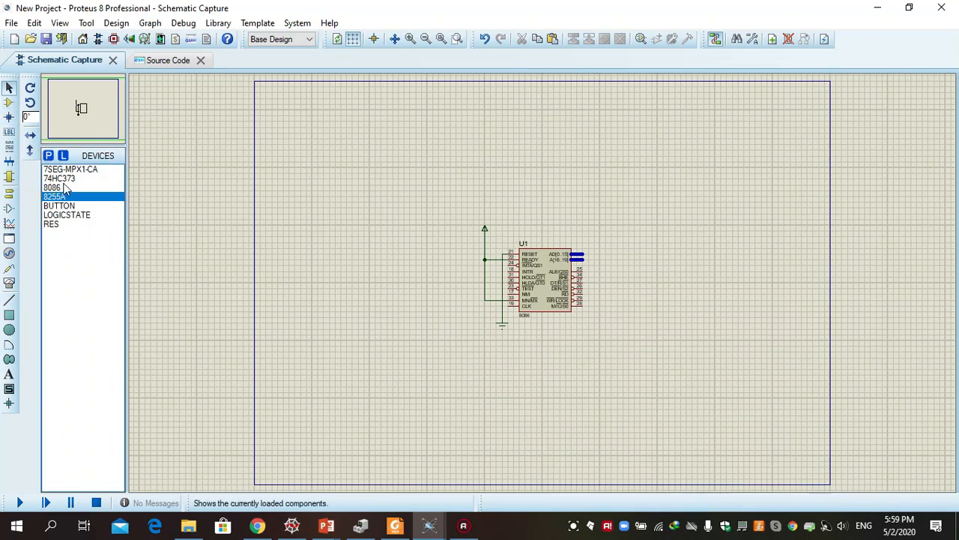
Review the lists of devices, sheet ports, terminals and virtual instruments available for building the schematic
click(10, 106)
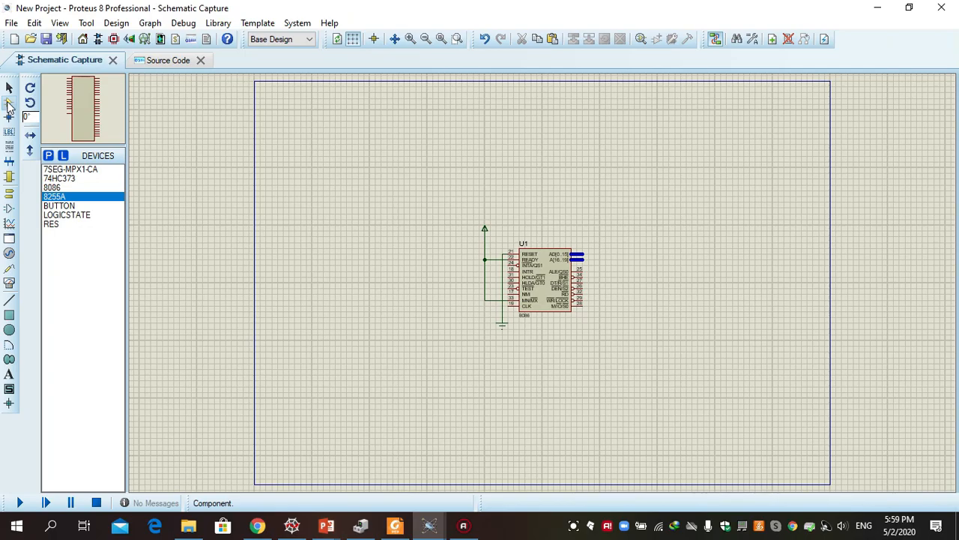
click(9, 178)
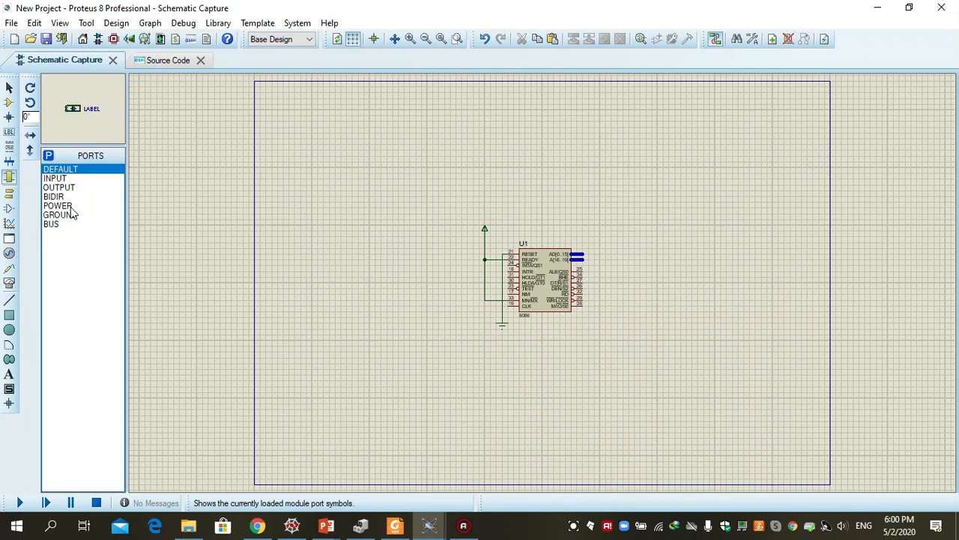
click(8, 194)
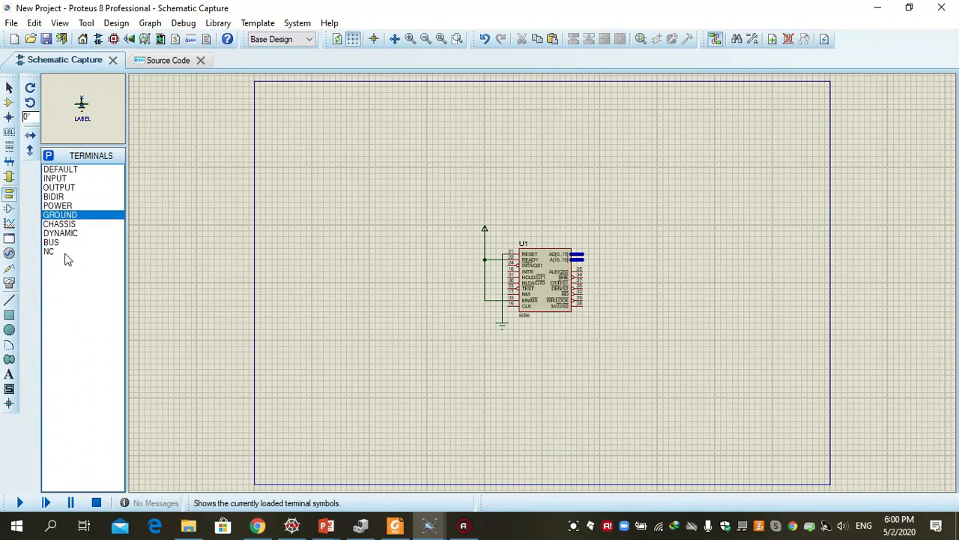
click(10, 285)
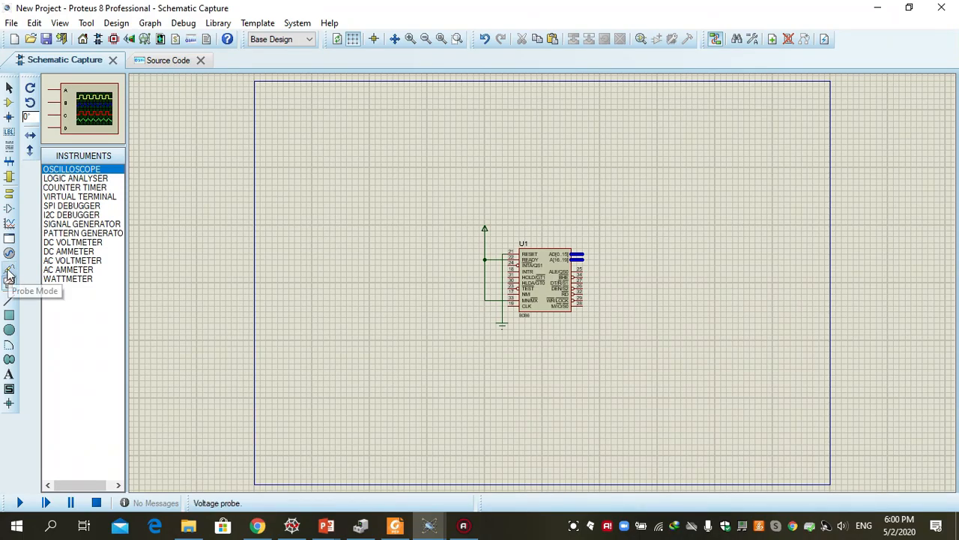
click(10, 104)
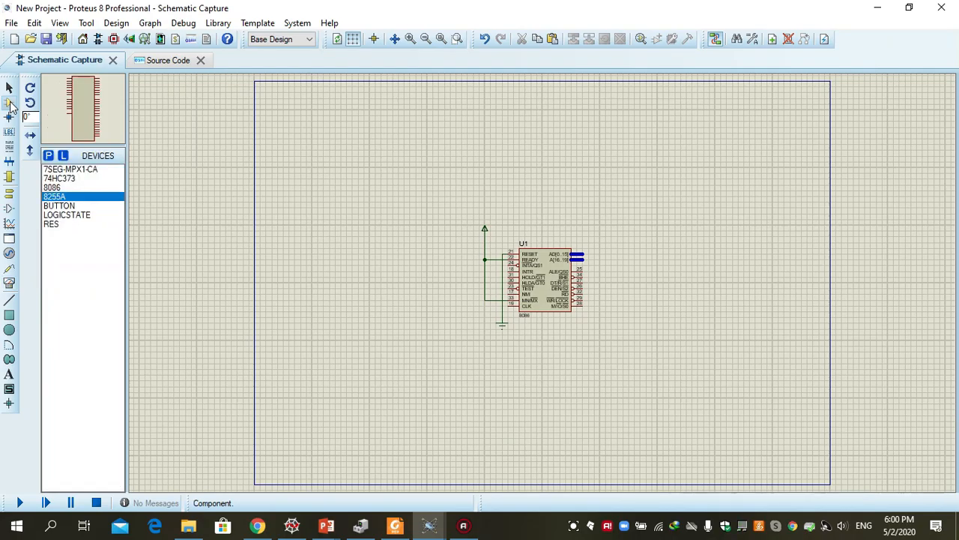
click(8, 179)
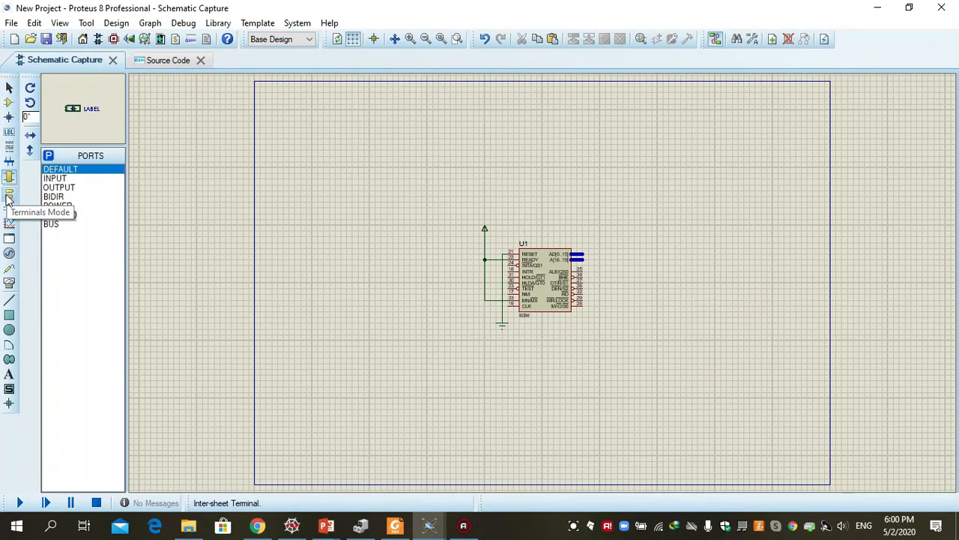
click(10, 196)
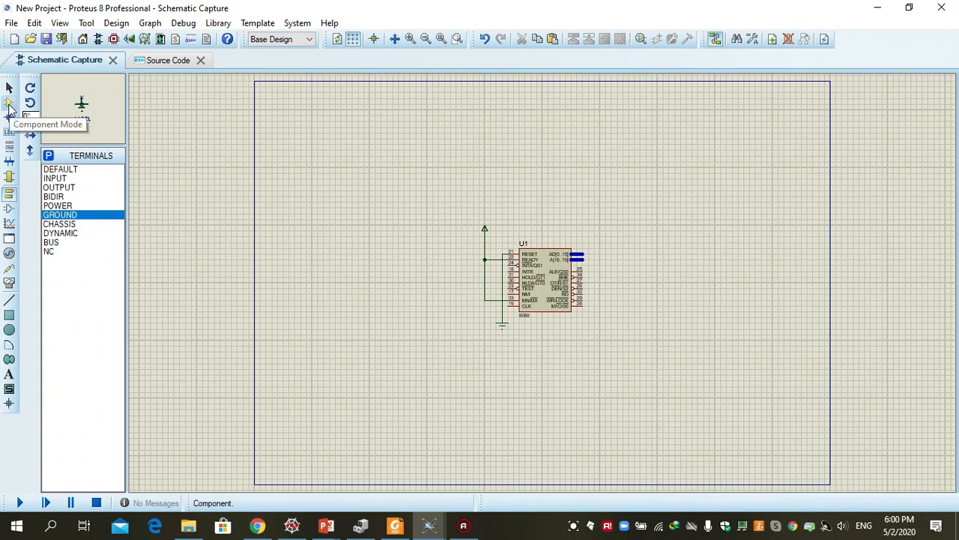
click(9, 104)
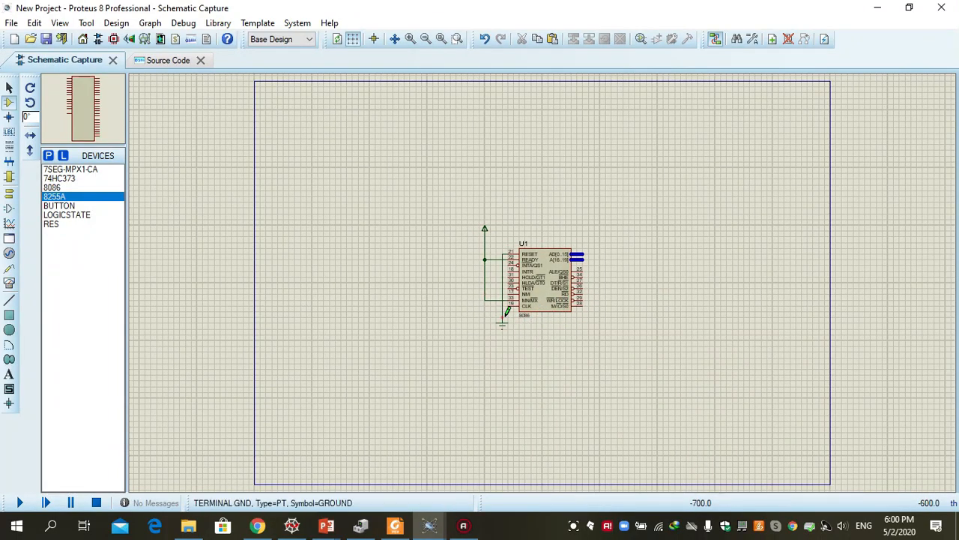
click(410, 39)
click(410, 39)
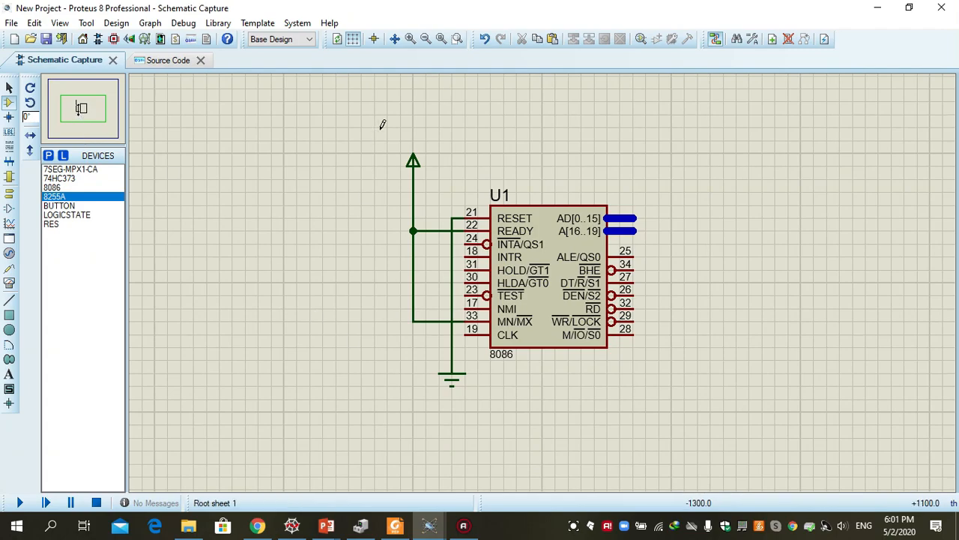
click(425, 38)
click(425, 39)
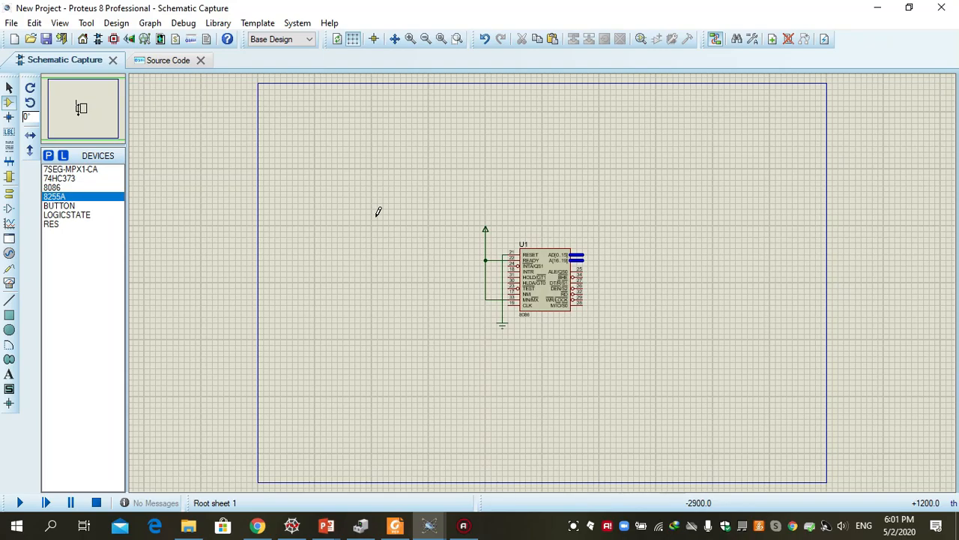
Move the 8086 with its power and ground wiring to the upper-left area of the sheet
drag(470, 215, 593, 337)
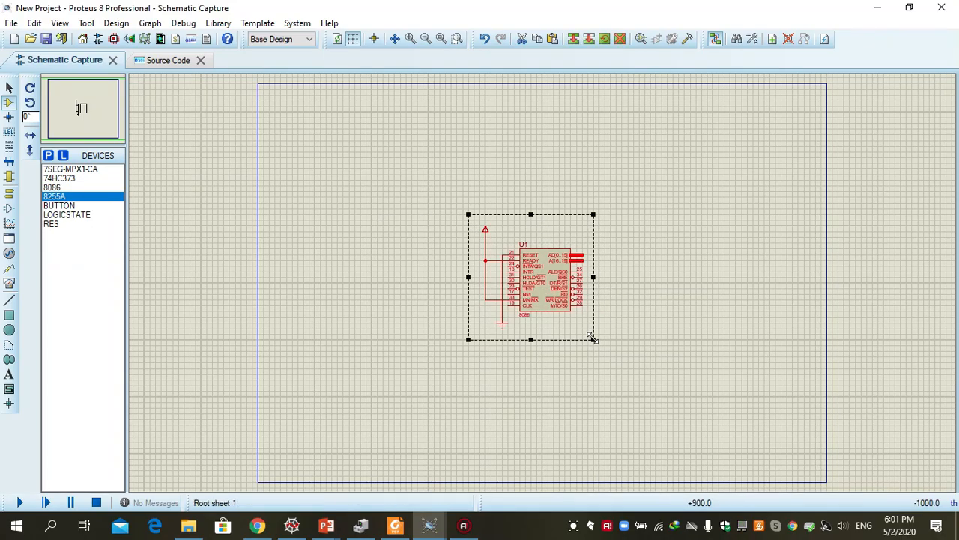
drag(537, 270, 343, 227)
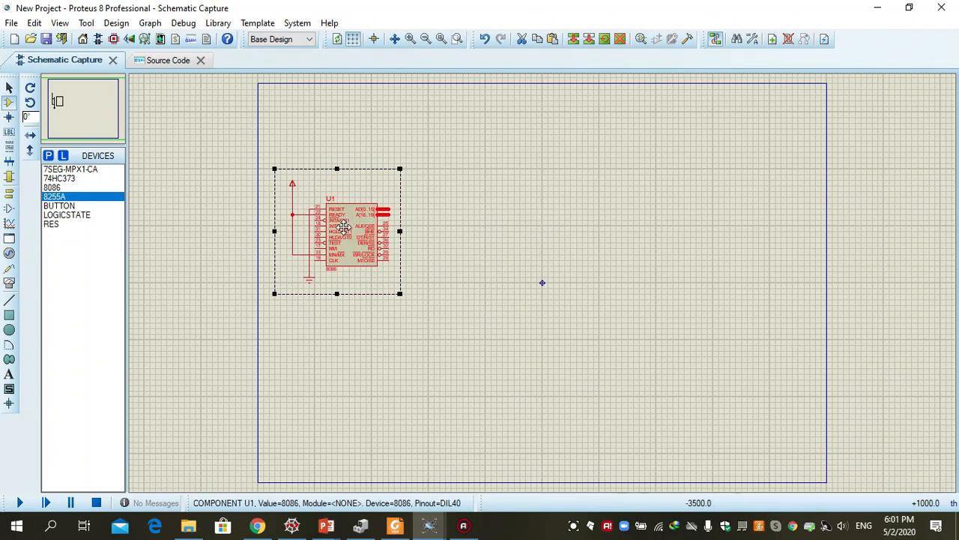
click(438, 237)
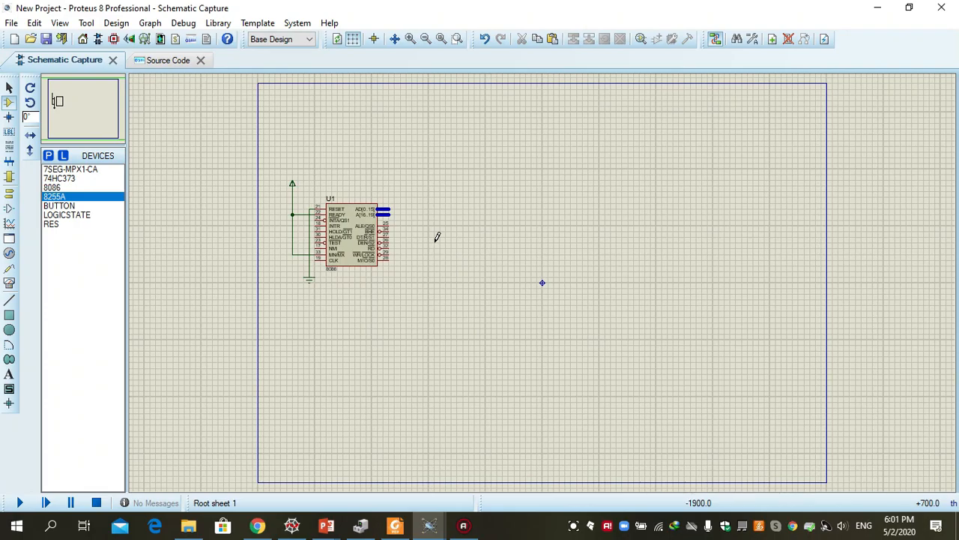
Place a 74HC373 latch to the right of the 8086 and an 8255A to the right of the latch
click(63, 180)
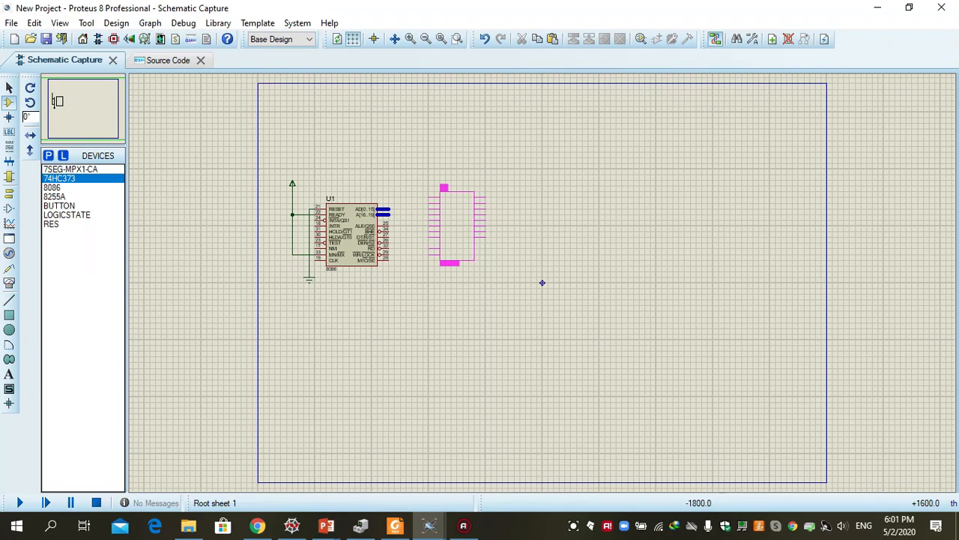
click(436, 203)
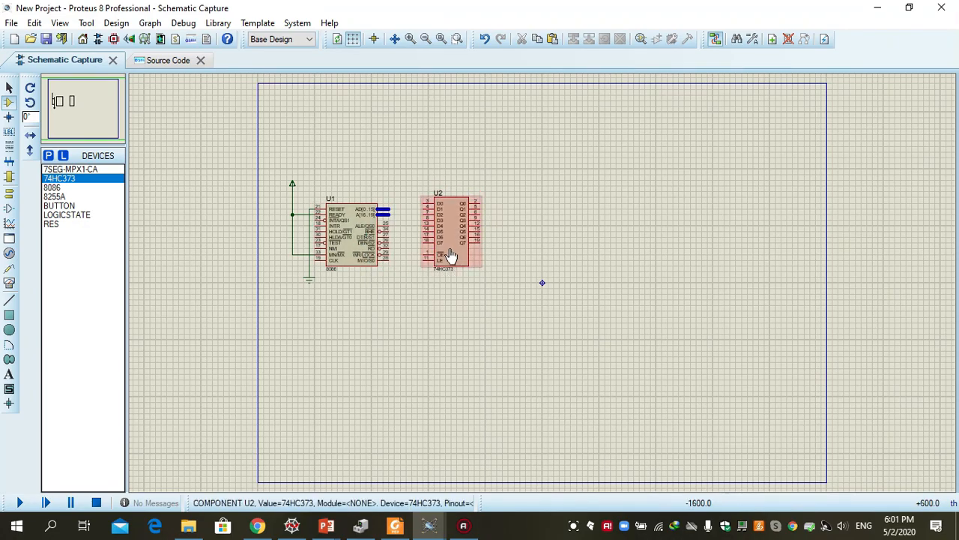
click(66, 197)
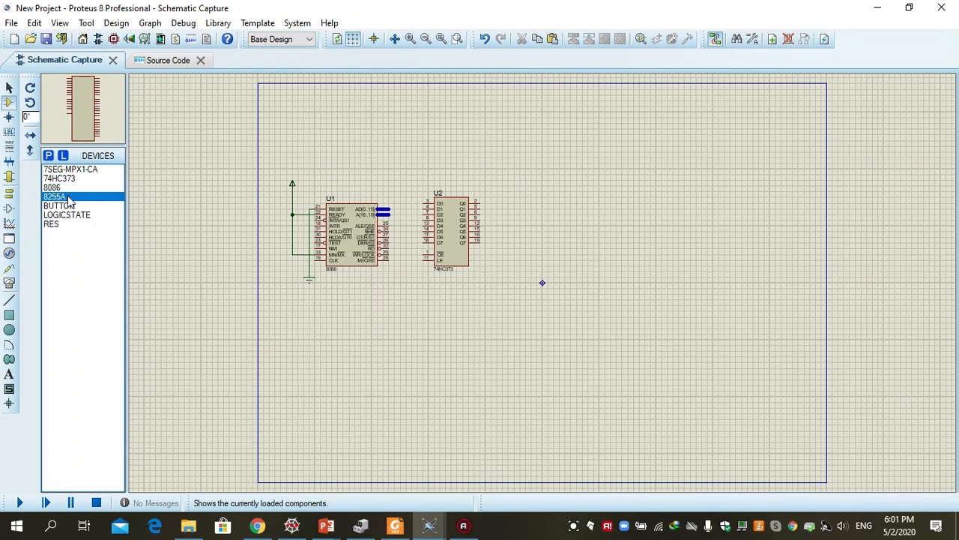
click(516, 187)
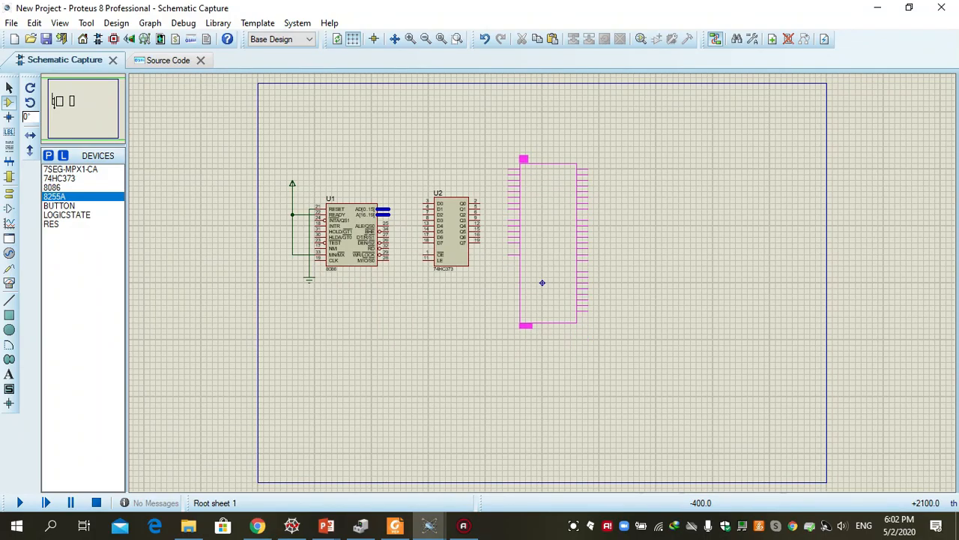
click(542, 283)
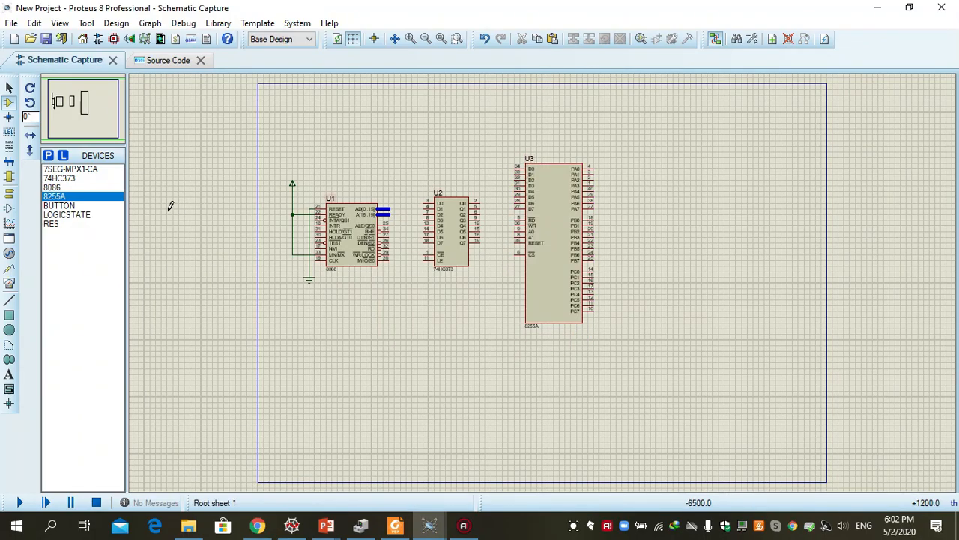
Place a 7SEG-MPX1-CA display to the right of the 8255A, level with its upper pins
click(84, 171)
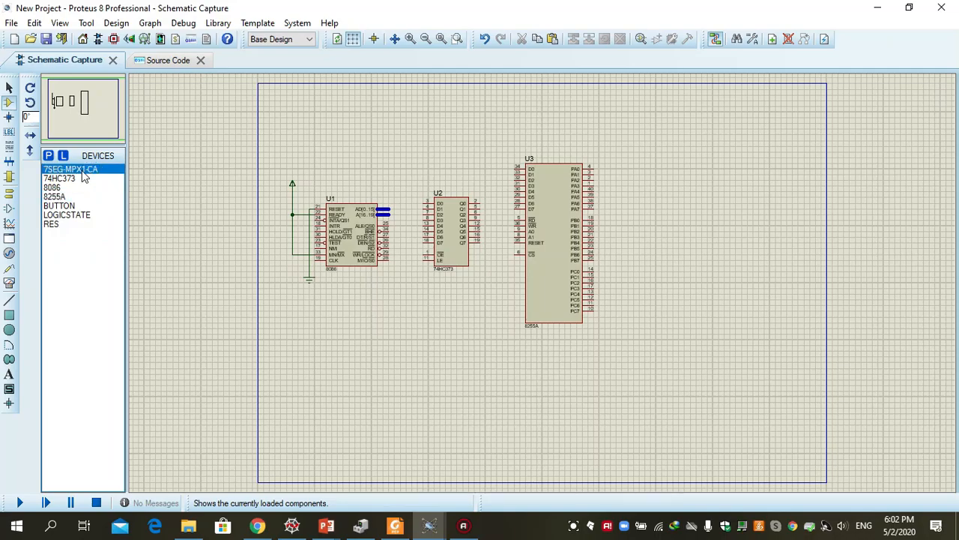
click(667, 158)
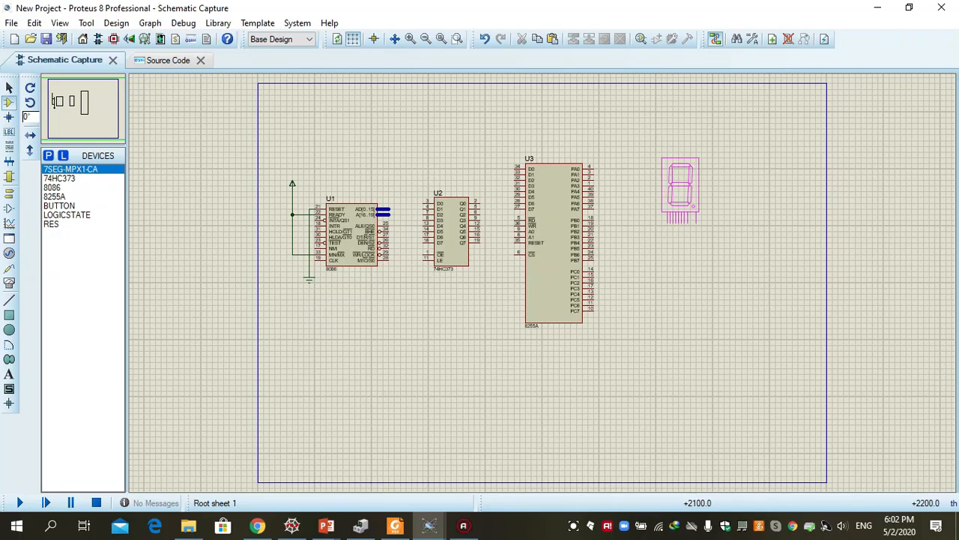
click(665, 157)
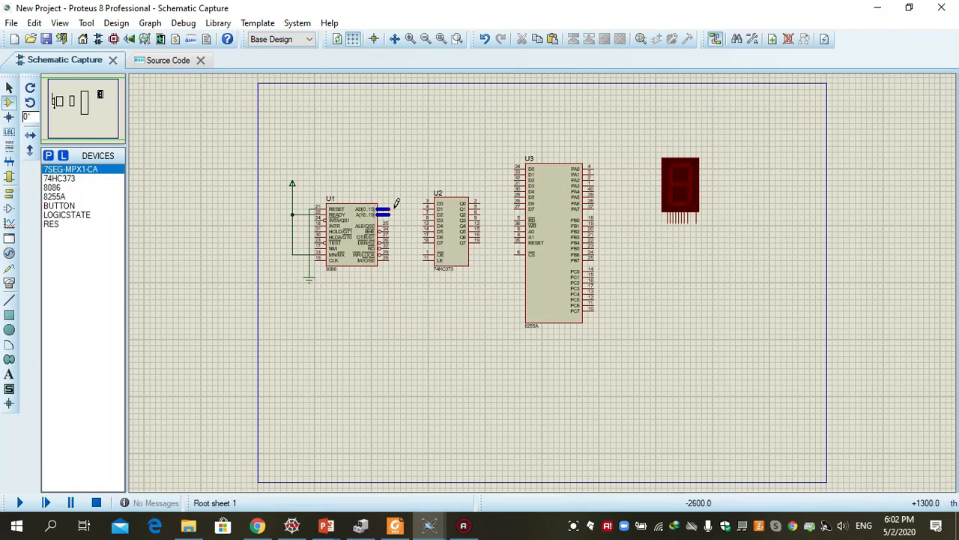
Place a BUS terminal above the 8086 on the schematic sheet
click(9, 195)
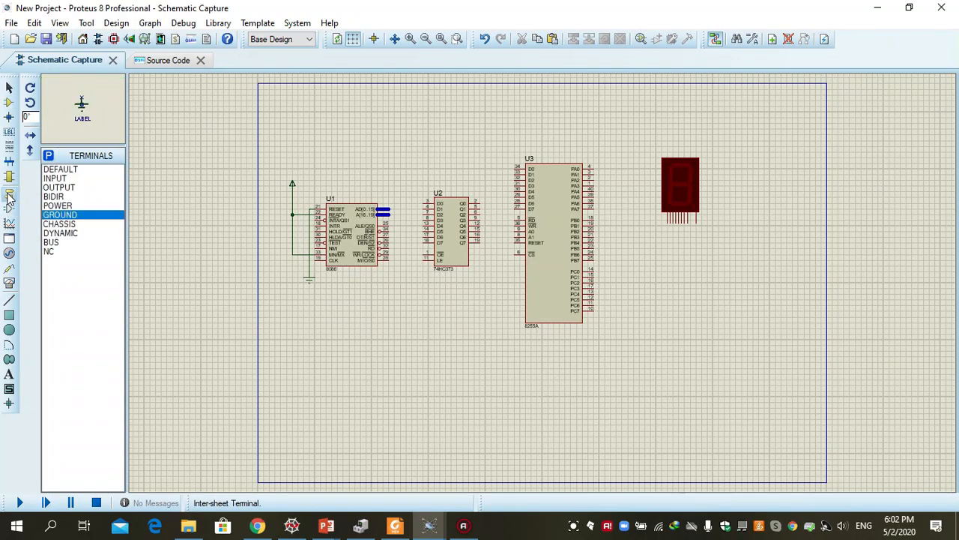
click(55, 244)
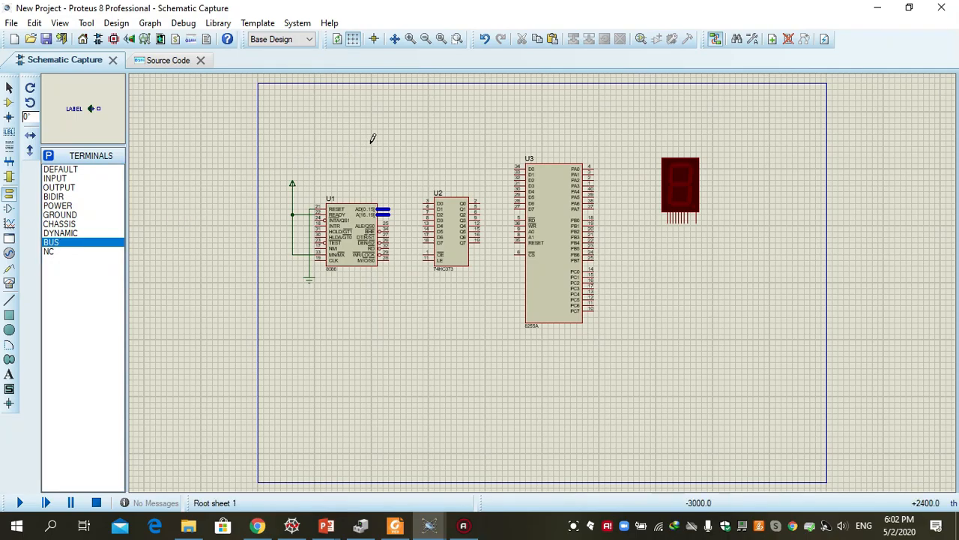
click(369, 133)
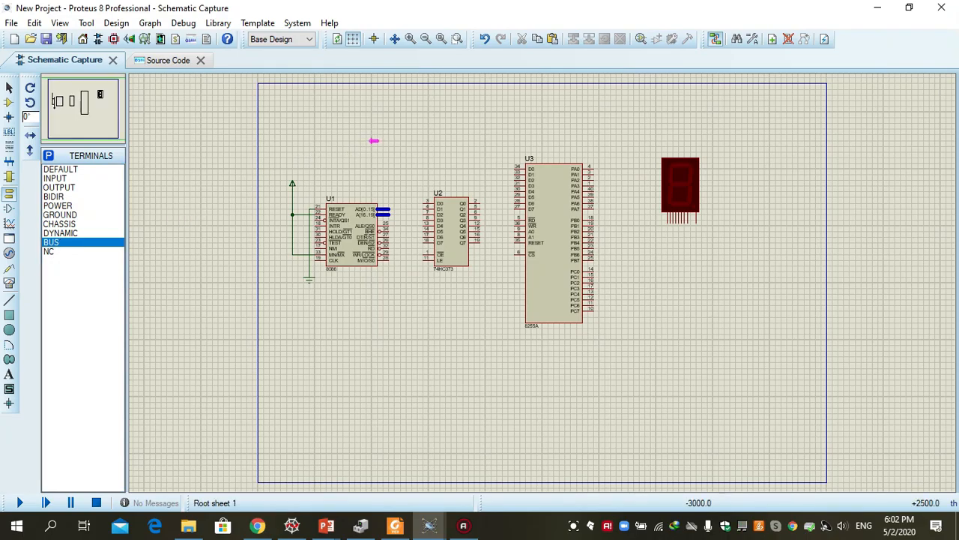
click(373, 143)
click(378, 140)
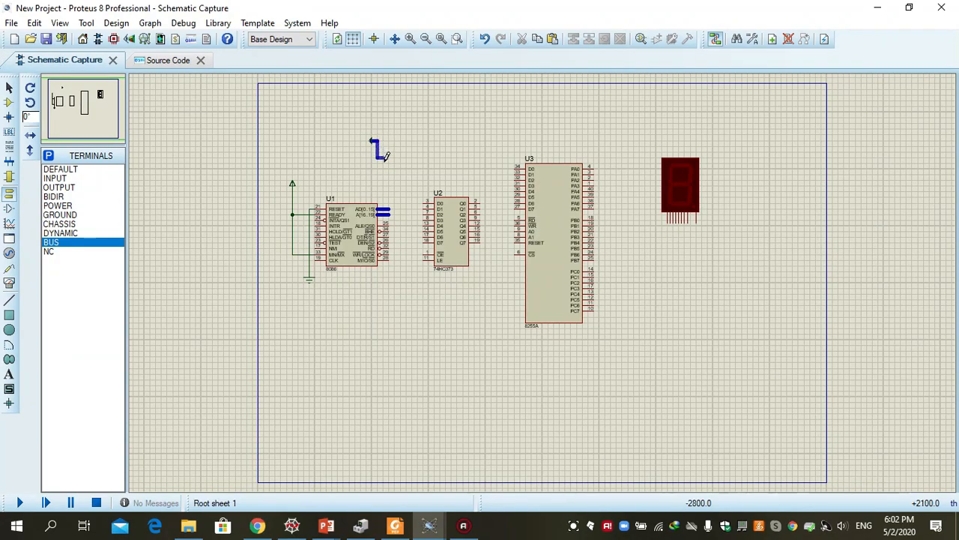
click(389, 207)
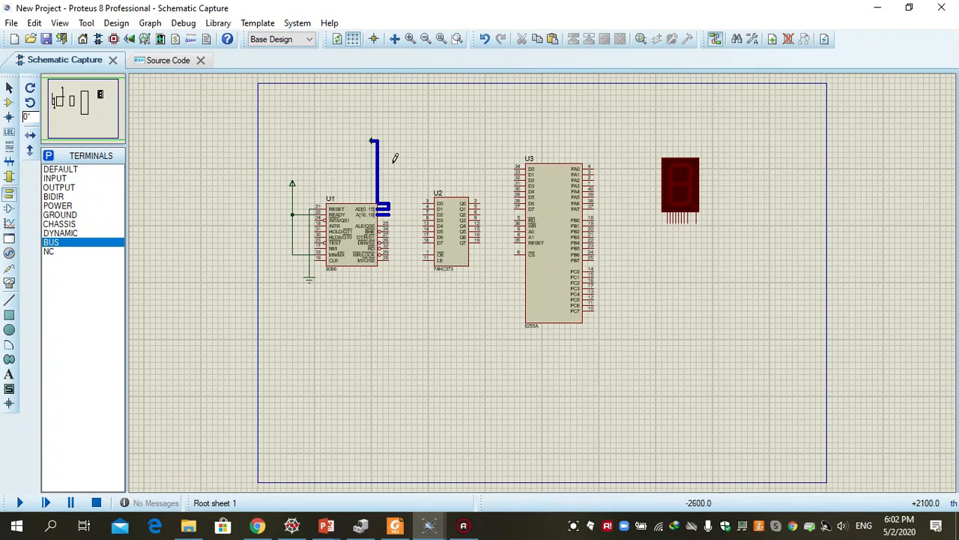
click(485, 42)
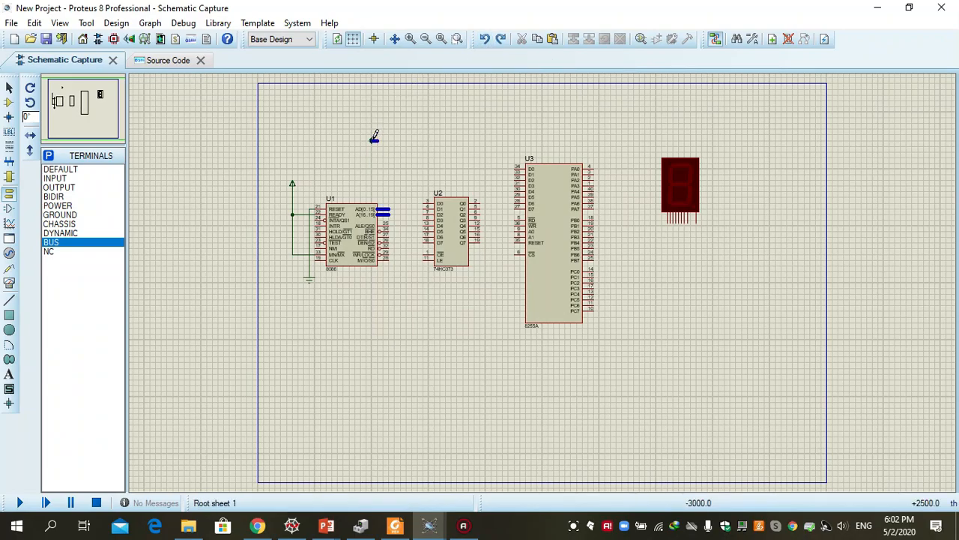
Shift the BUS terminal slightly down and right, and wire it to the AD[0..15] bus pin of the 8086
click(371, 145)
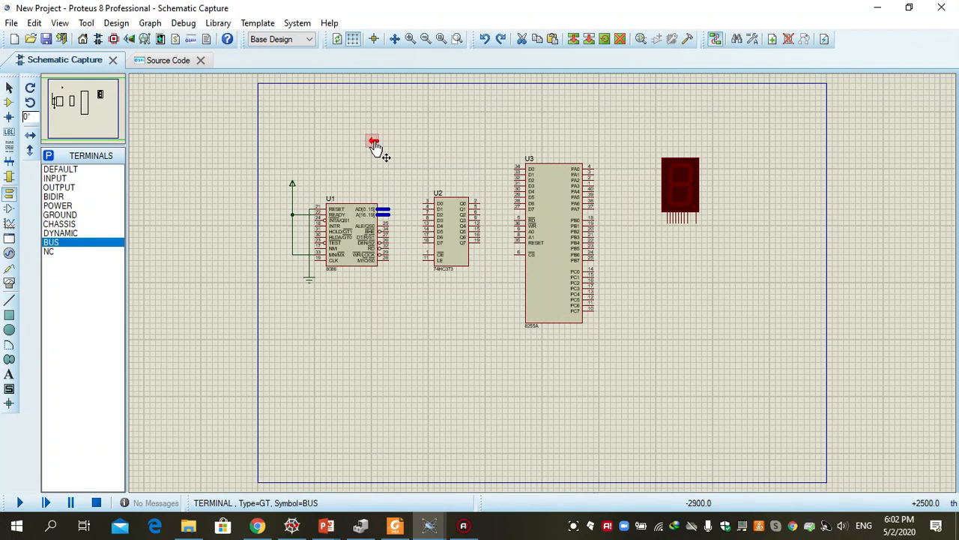
right_click(379, 143)
click(420, 175)
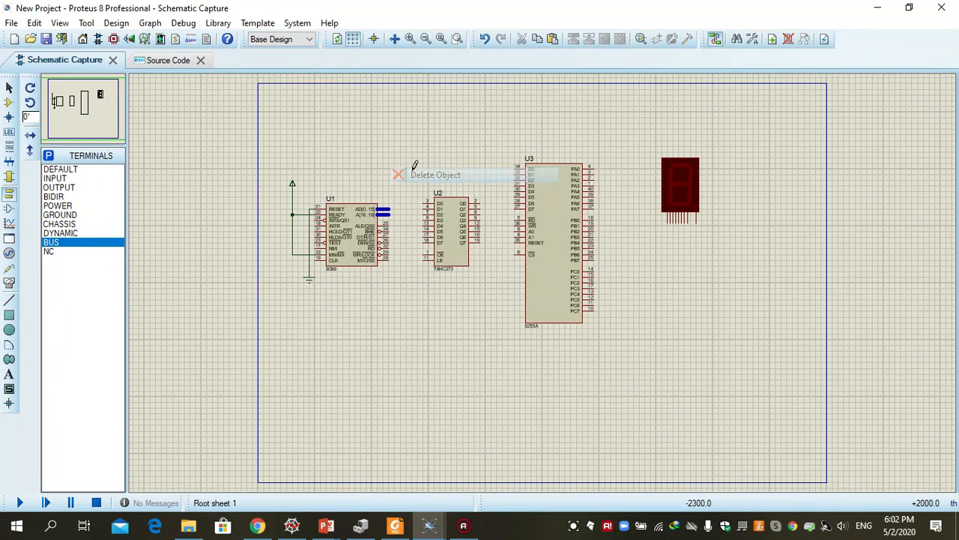
click(381, 144)
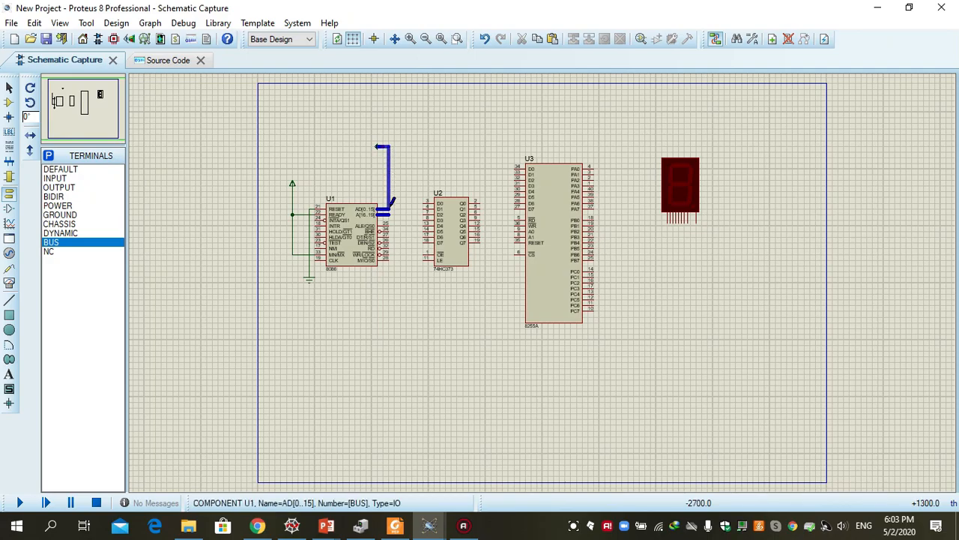
click(388, 209)
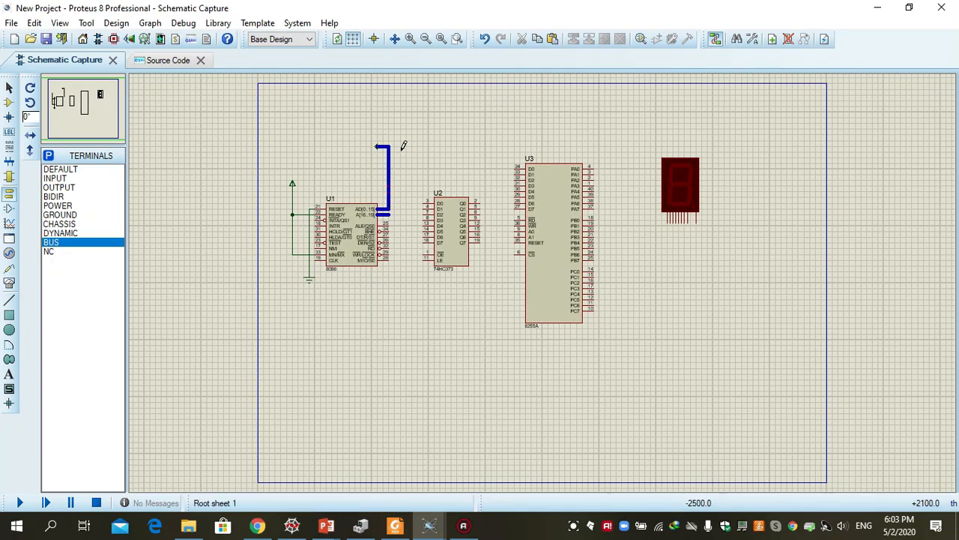
Label the BUS terminal above the 8086 as AD[0..15]
click(380, 150)
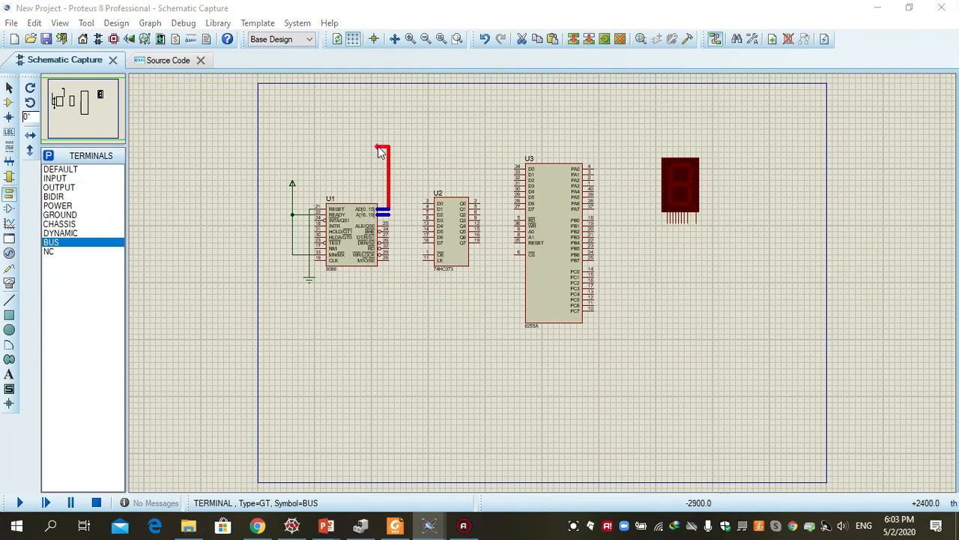
click(380, 150)
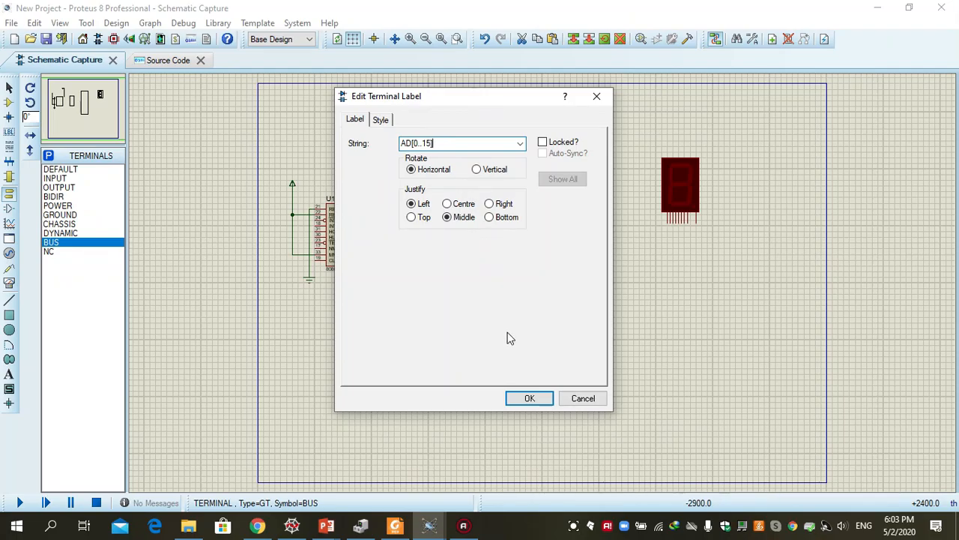
click(525, 397)
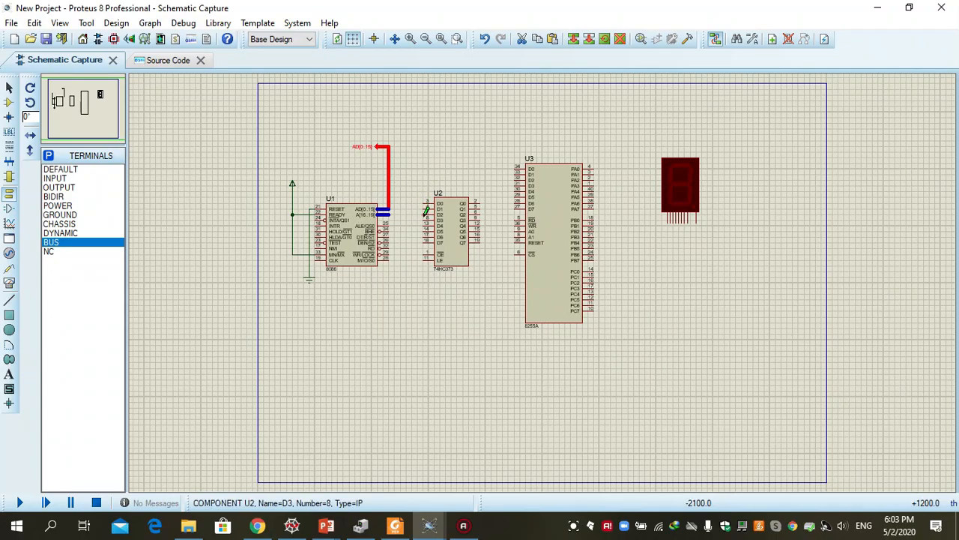
click(410, 40)
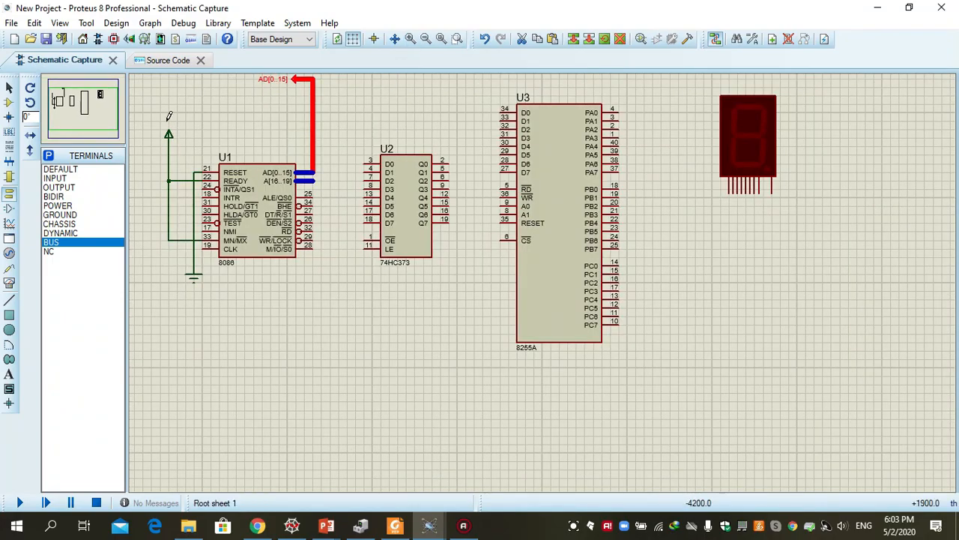
Place a BUS terminal above and left of the 74HC373 and draw a bus from it down past the D0 to D7 pins
click(95, 108)
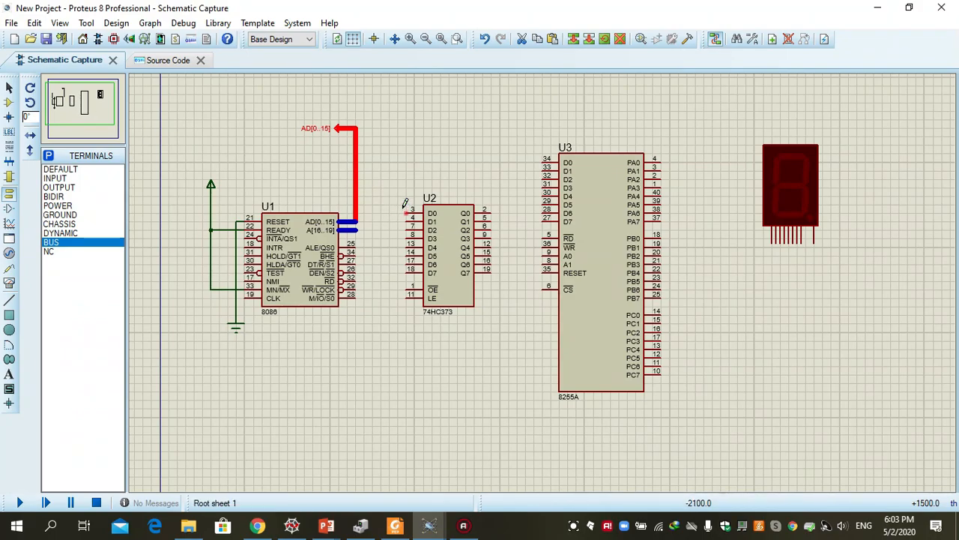
click(390, 122)
click(391, 123)
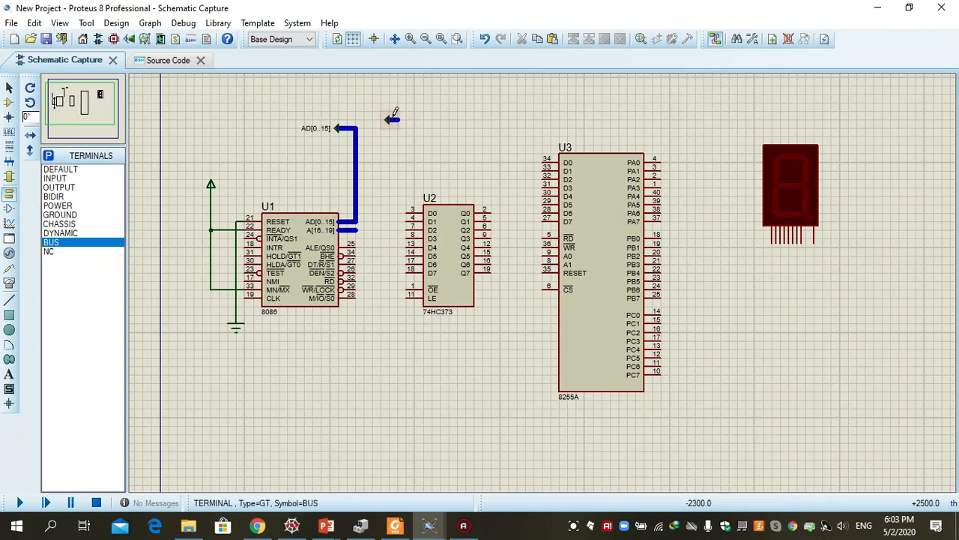
click(398, 121)
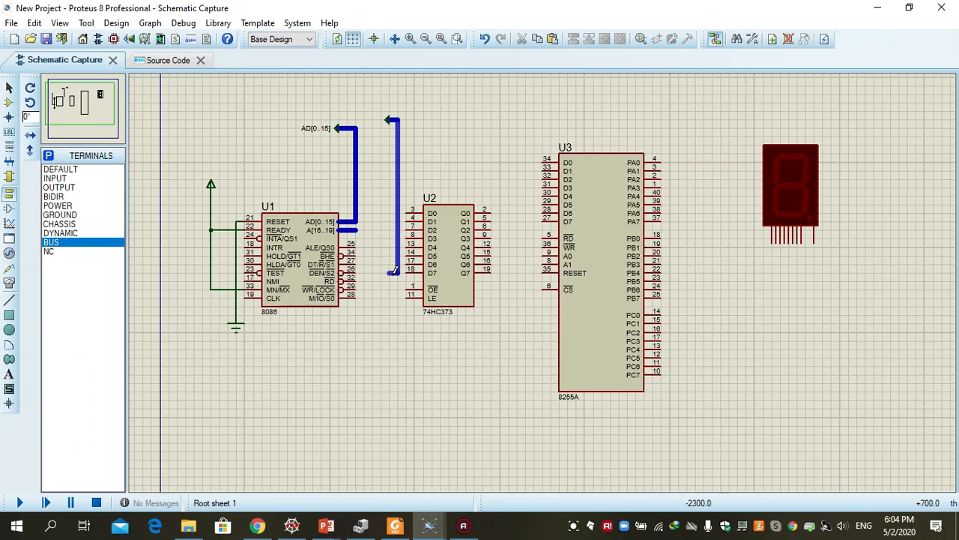
key(Escape)
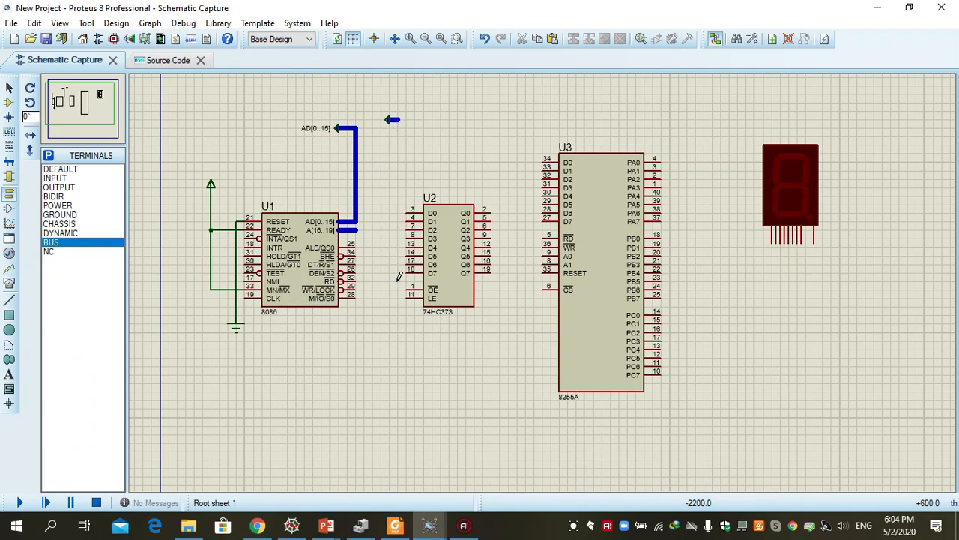
click(399, 119)
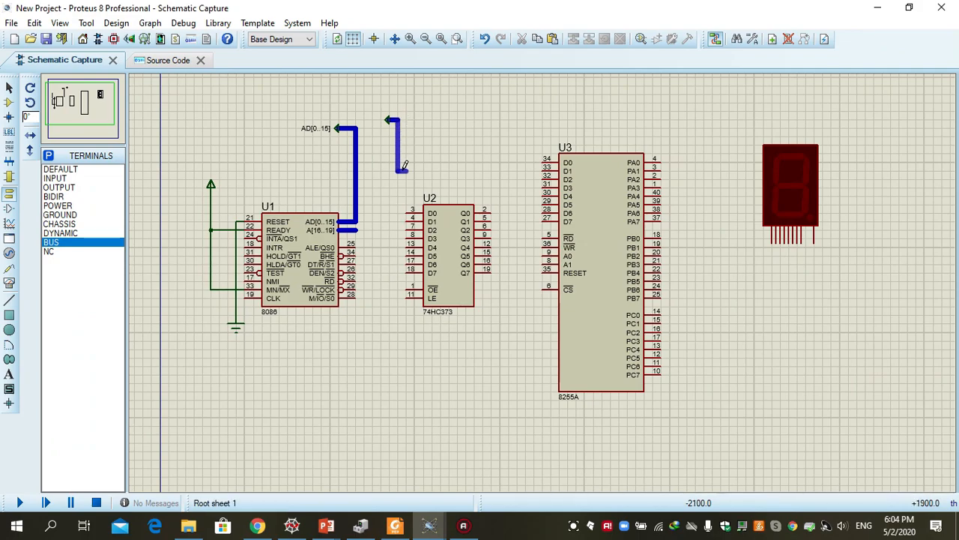
double_click(399, 278)
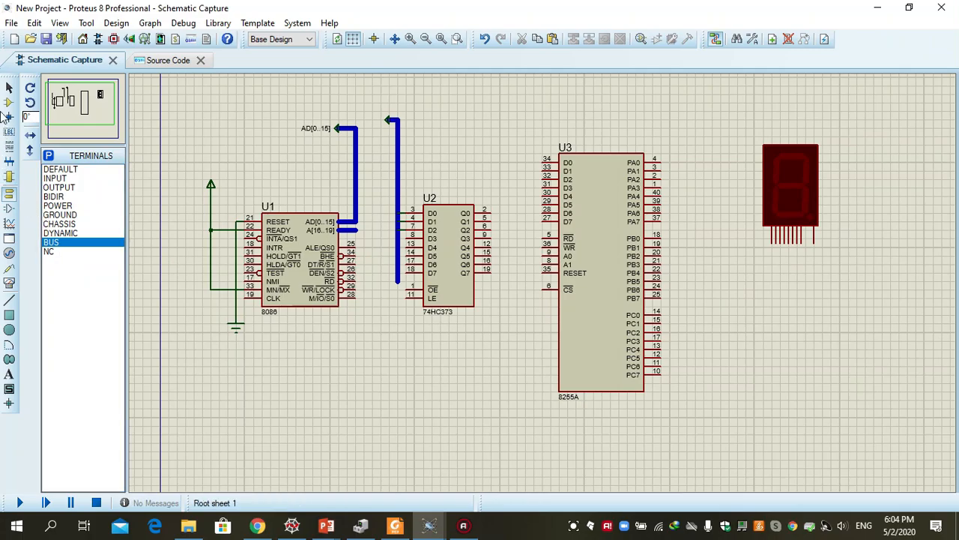
Place a RES resistor, rotated 90 degrees clockwise, above the gap between the 8255A and the seven-segment display
click(9, 103)
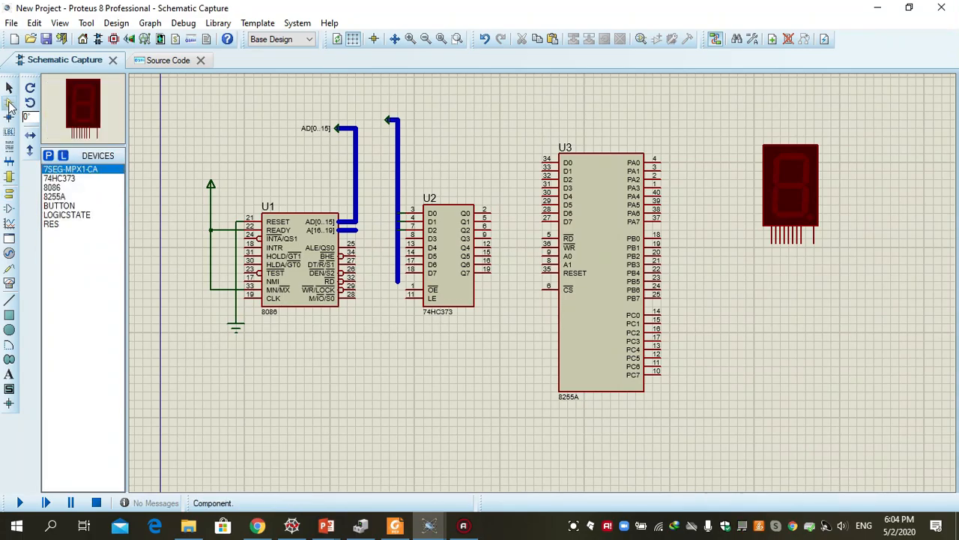
click(51, 225)
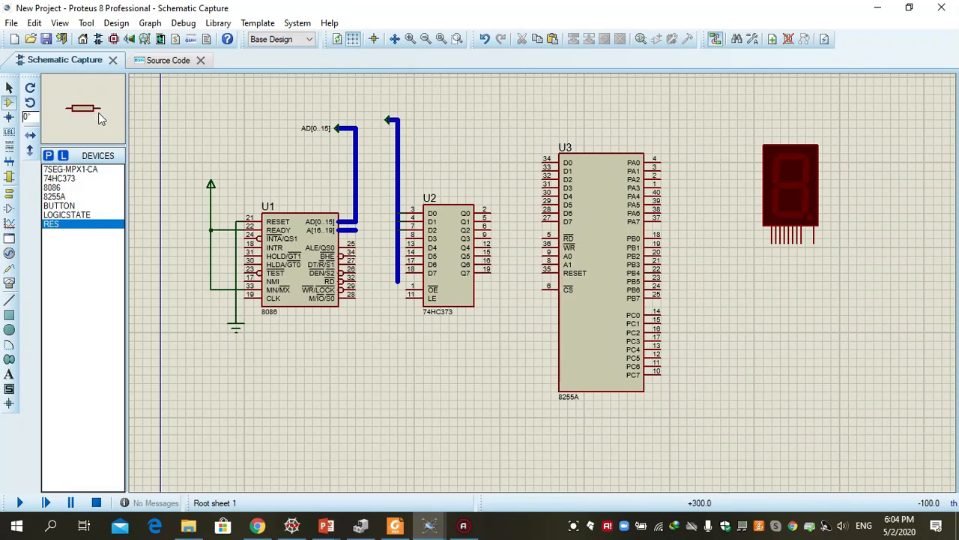
click(30, 87)
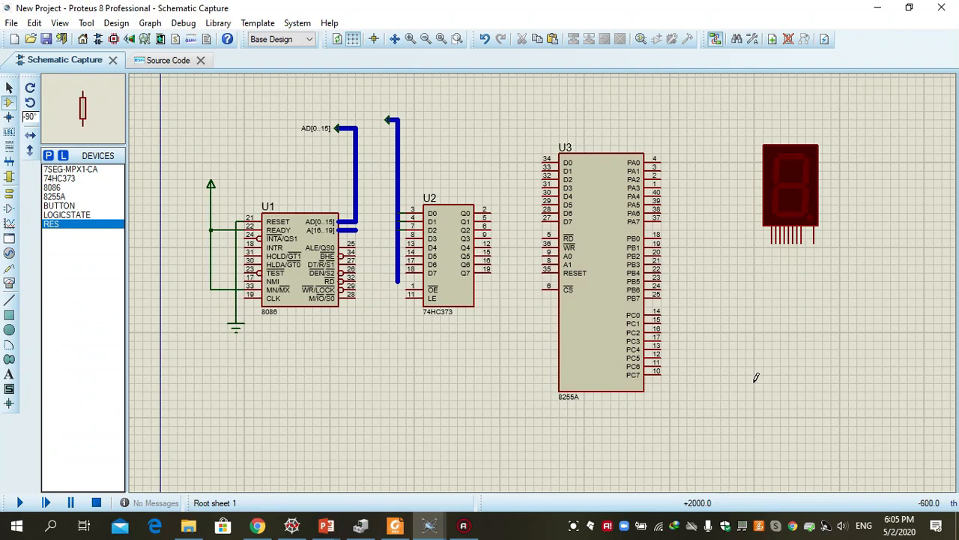
click(729, 103)
click(731, 106)
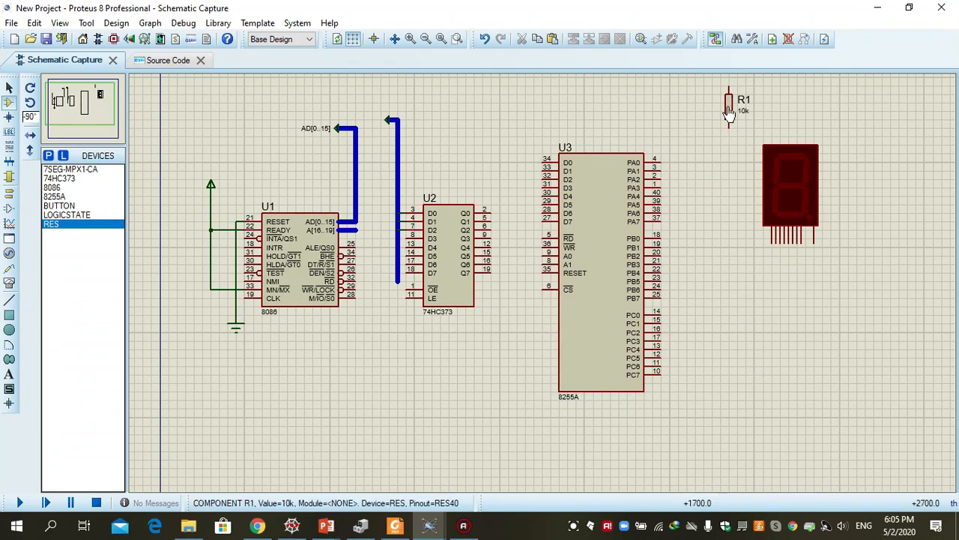
Clear the new resistor's part reference and set its resistance to 1k
double_click(733, 109)
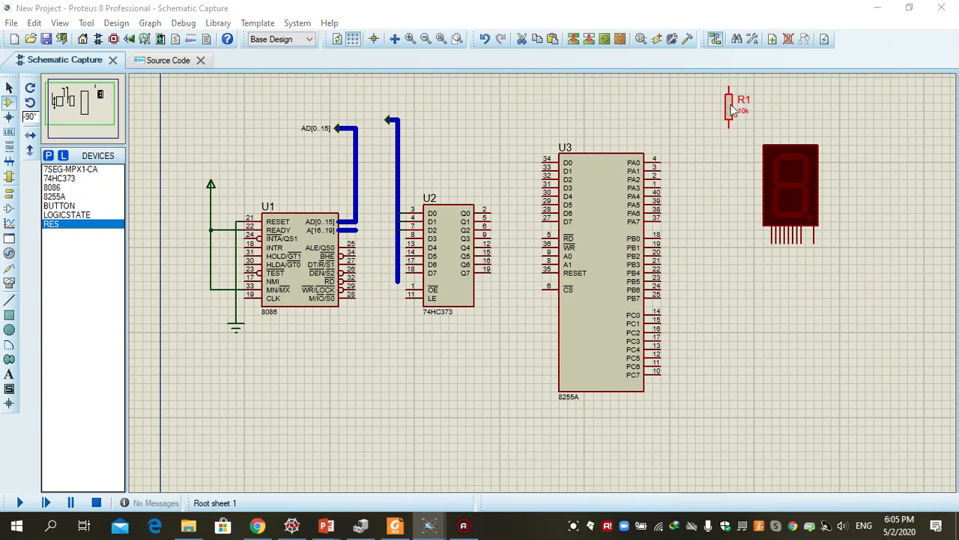
key(BackSpace)
key(BackSpace)
click(426, 167)
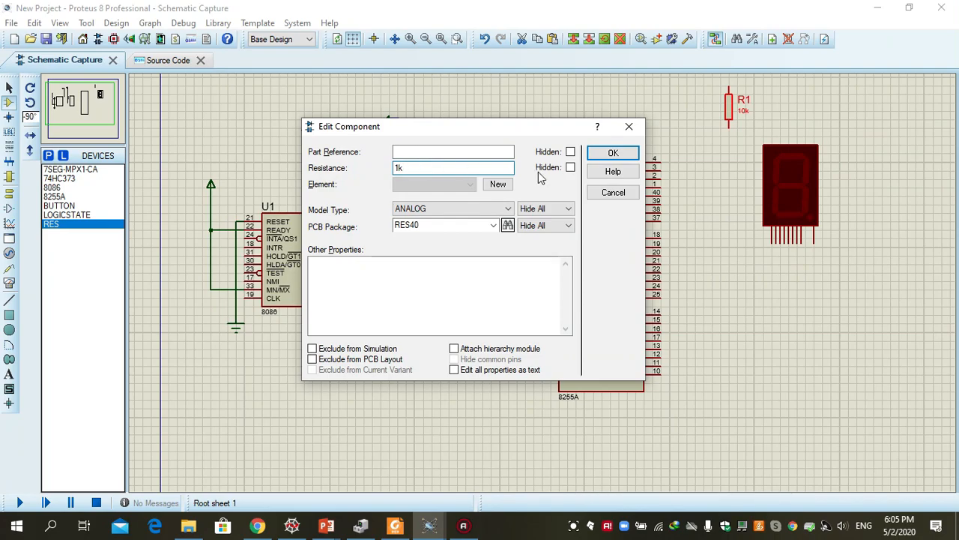
click(606, 154)
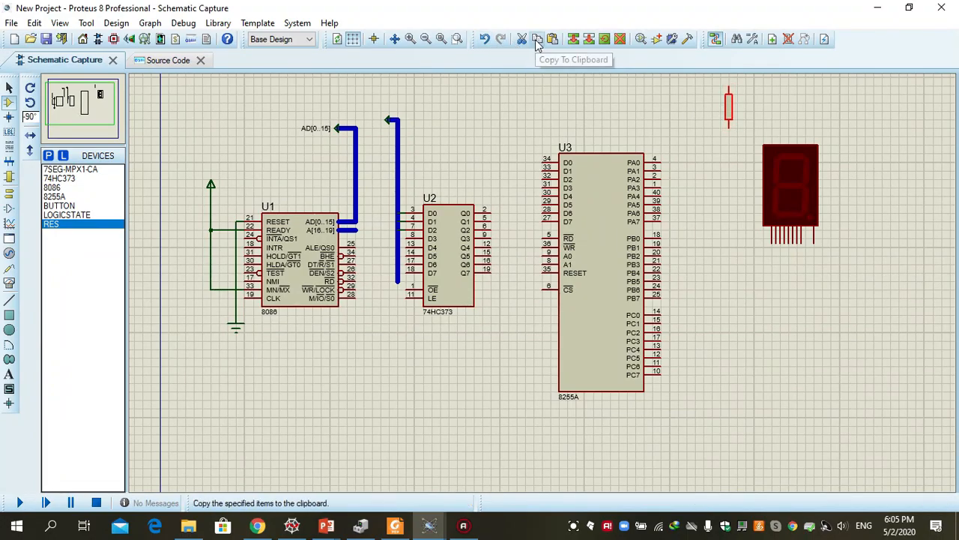
Paste a copy of the resistor directly beside the original, on its left side
click(687, 104)
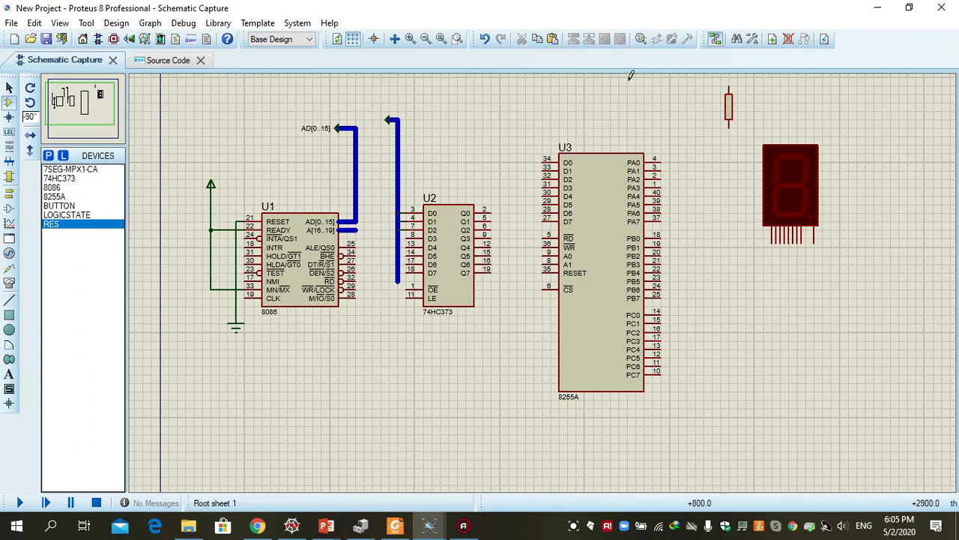
click(553, 39)
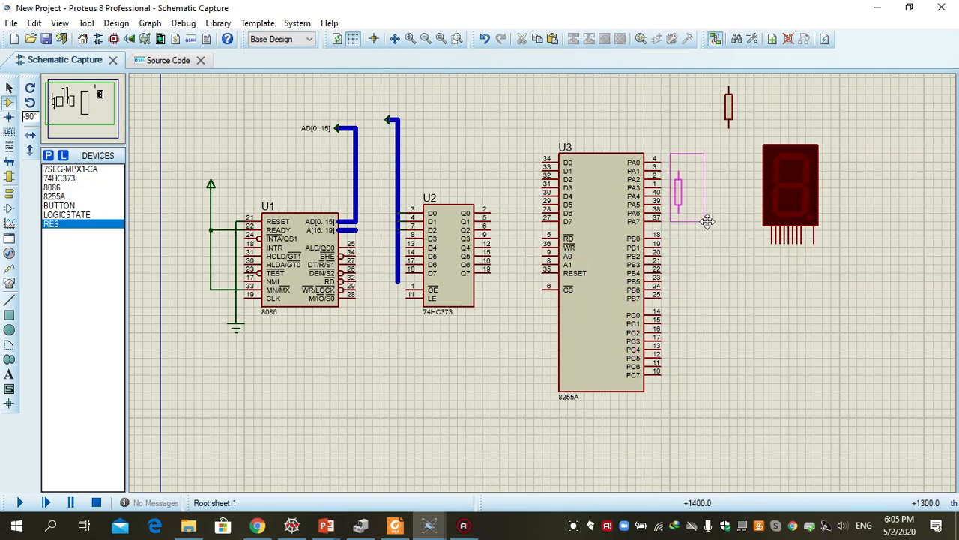
click(742, 138)
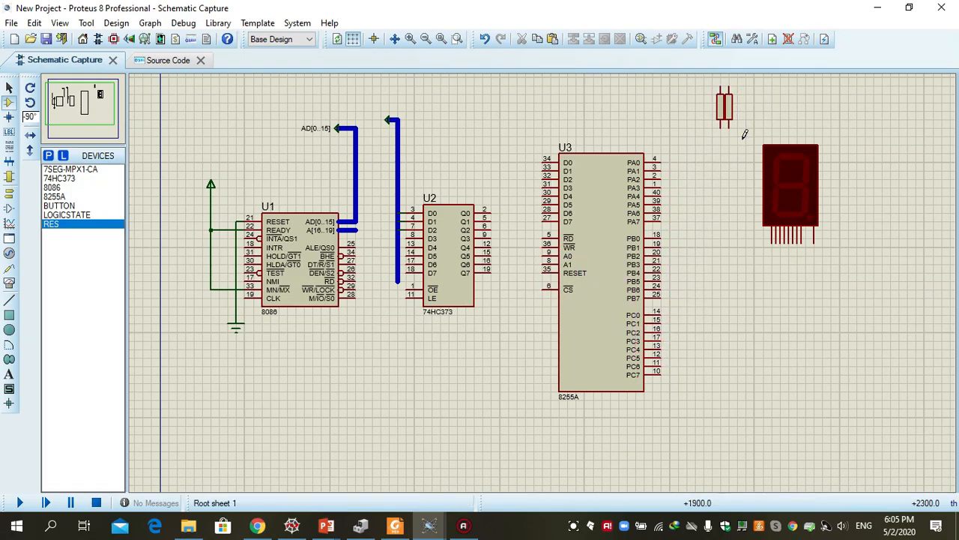
Copy the pair of resistors and paste it directly to their left to make a row of four
drag(713, 86, 738, 126)
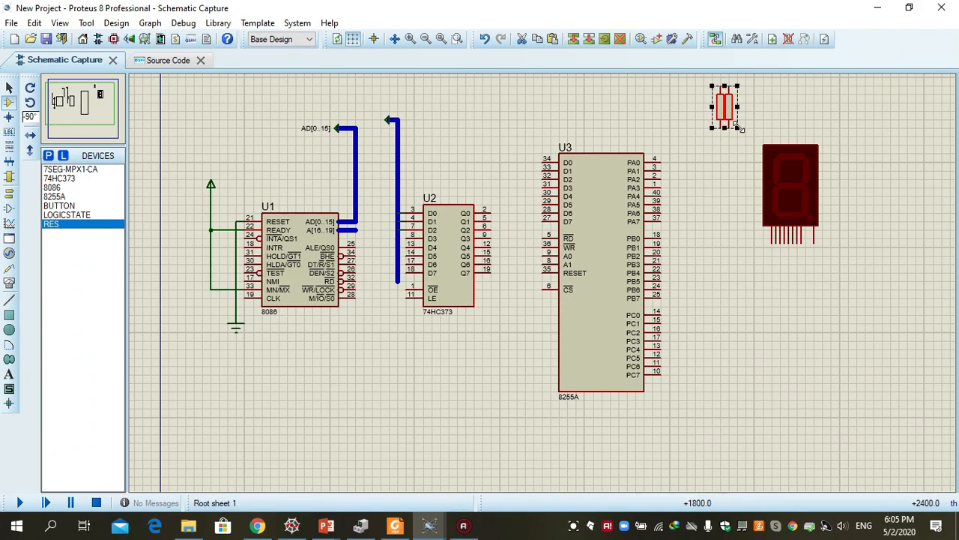
click(538, 41)
click(655, 105)
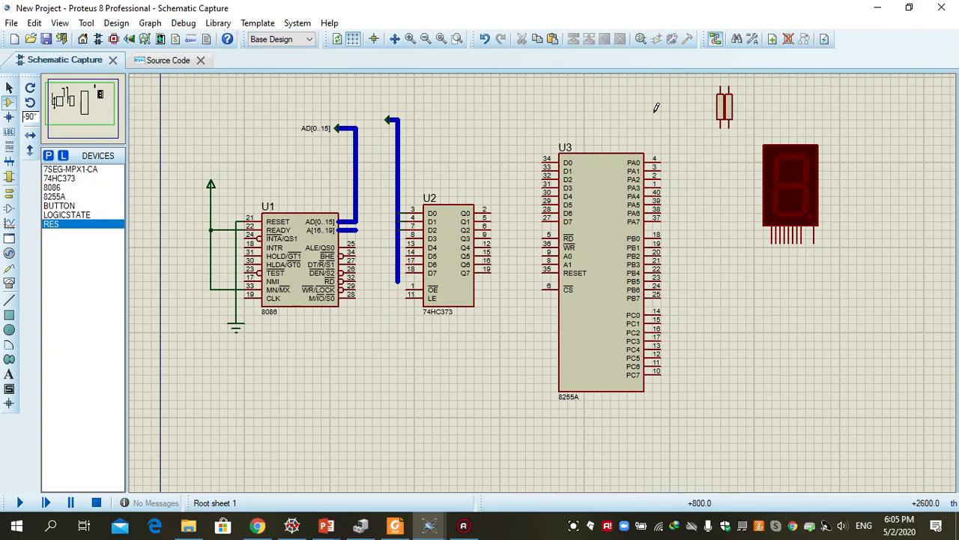
right_click(657, 106)
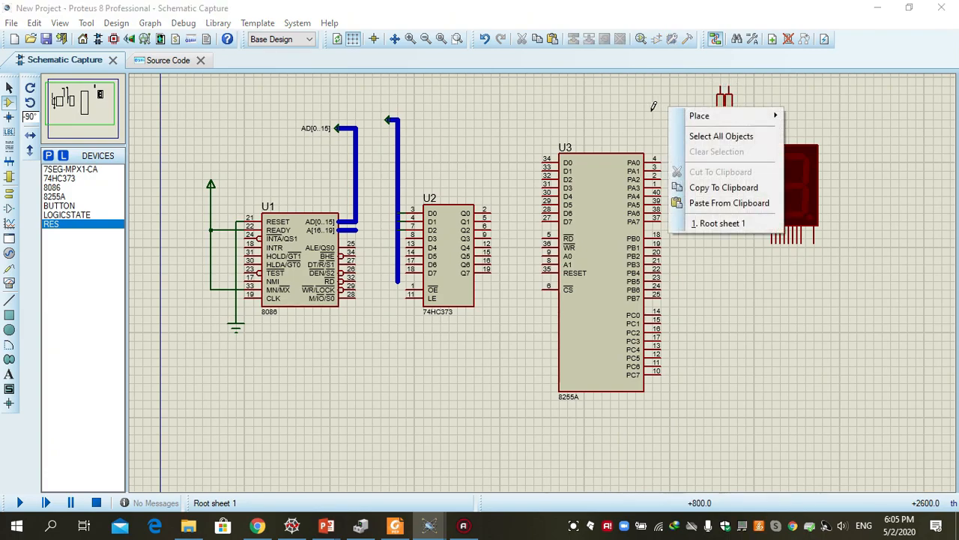
click(554, 40)
click(708, 105)
Copy the row of four resistors and paste it directly to their left to make a row of eight
drag(687, 86, 742, 133)
click(537, 42)
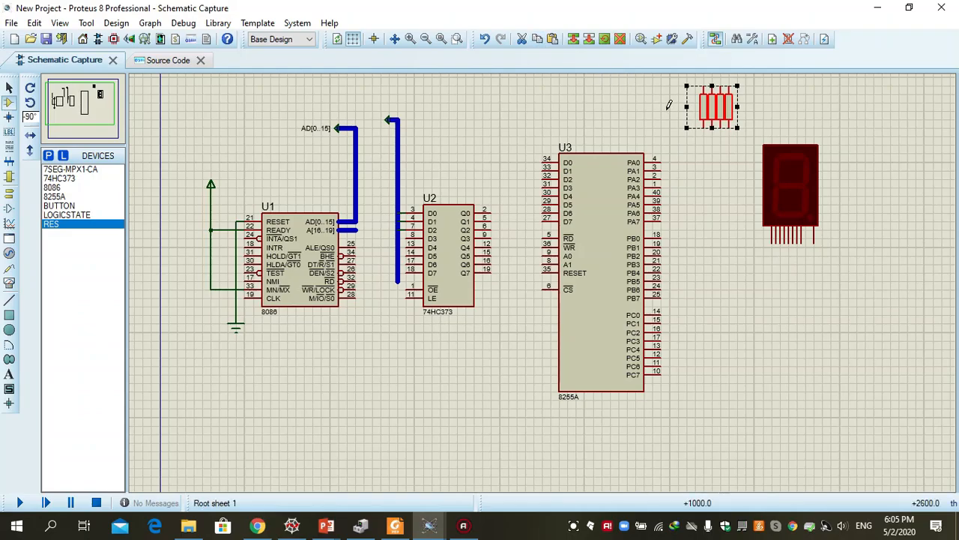
click(550, 39)
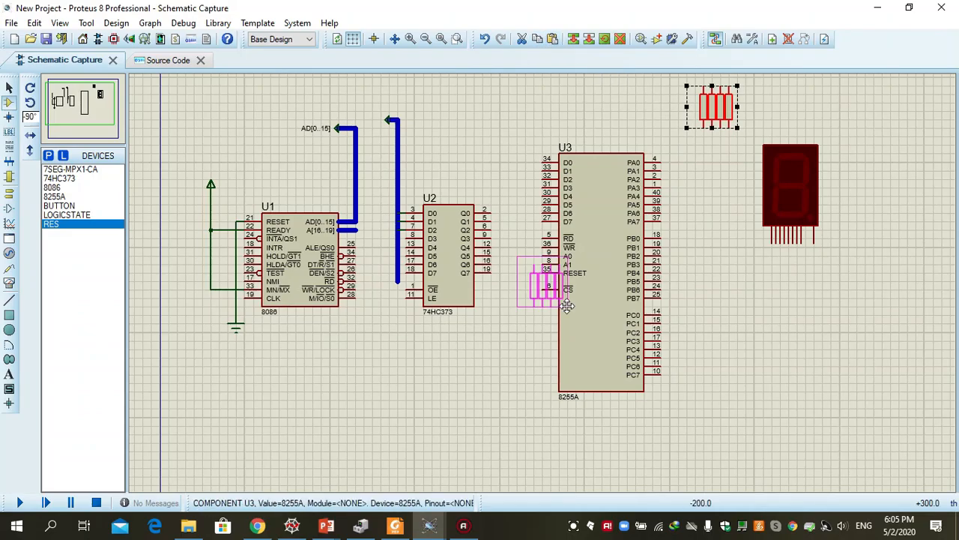
click(705, 126)
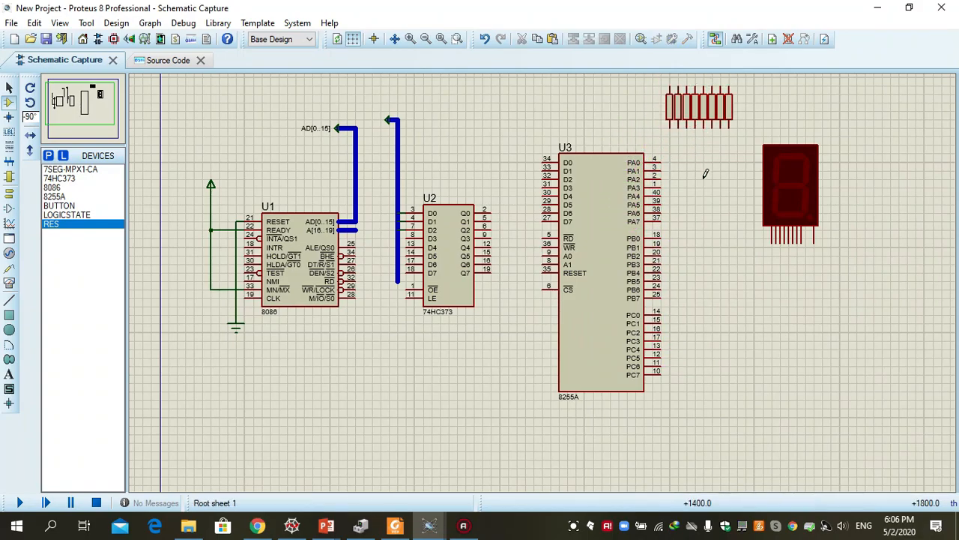
Move the seven-segment display up level with the resistor row, and shift the 8255A down the sheet
click(790, 174)
drag(810, 183, 815, 131)
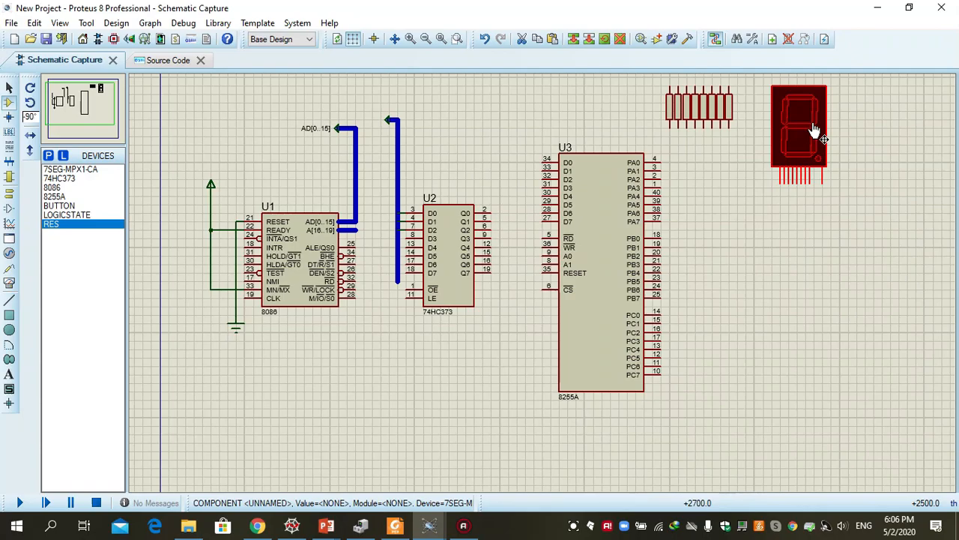
click(600, 187)
drag(604, 218, 606, 262)
click(718, 248)
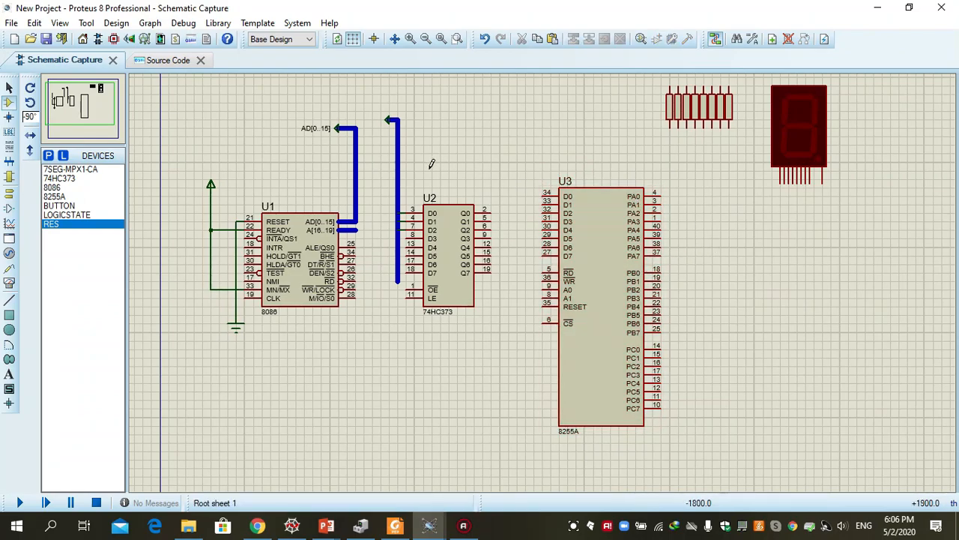
Wire the A pin of the seven-segment display to PA0 of the 8255A
click(781, 180)
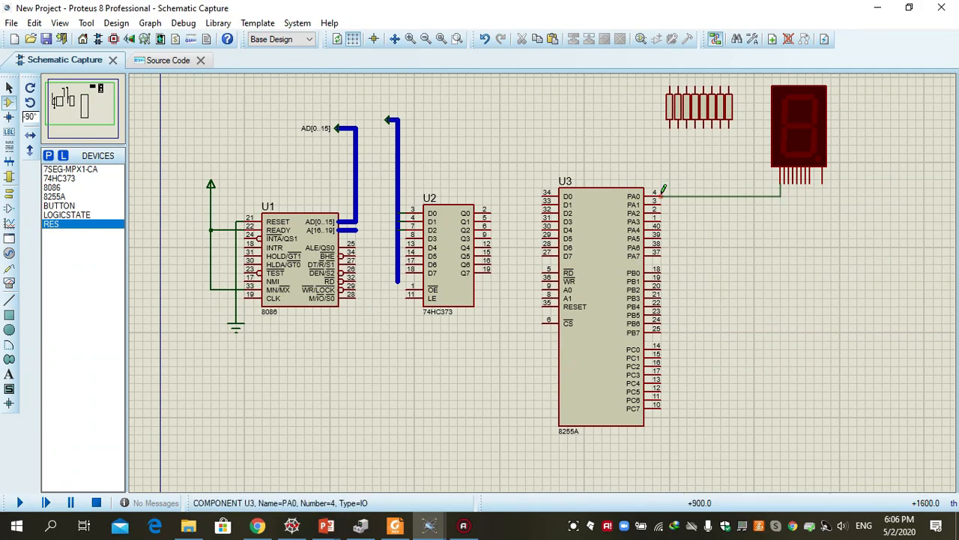
key(ctrl+z)
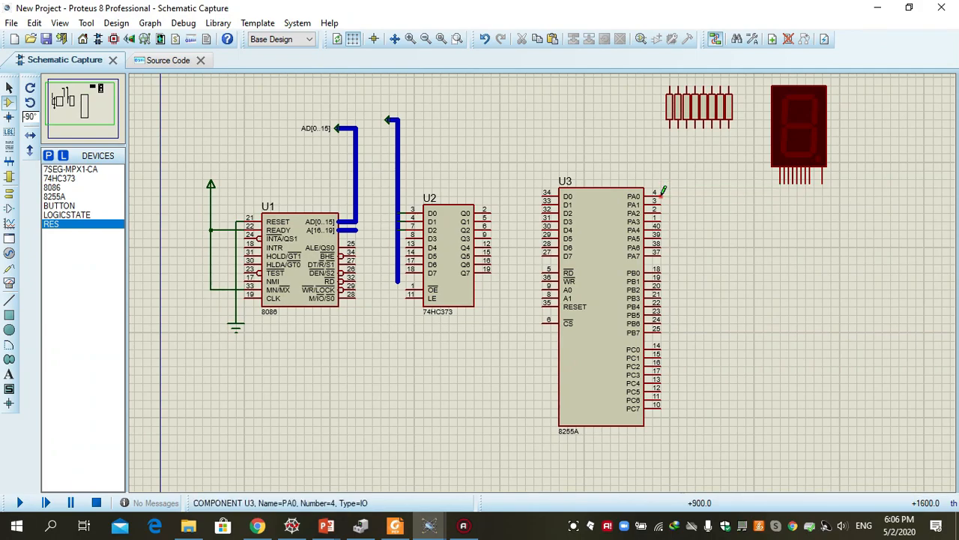
click(781, 183)
click(657, 195)
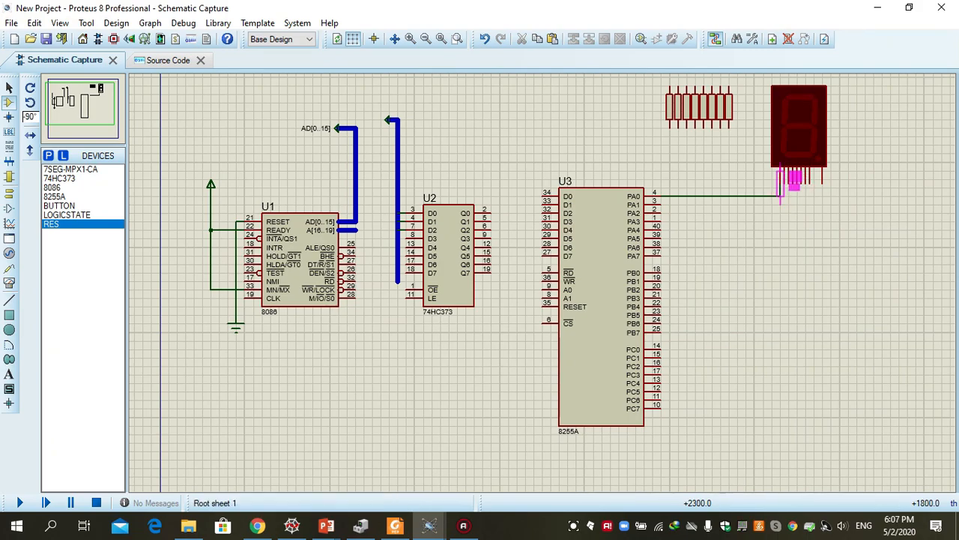
click(781, 197)
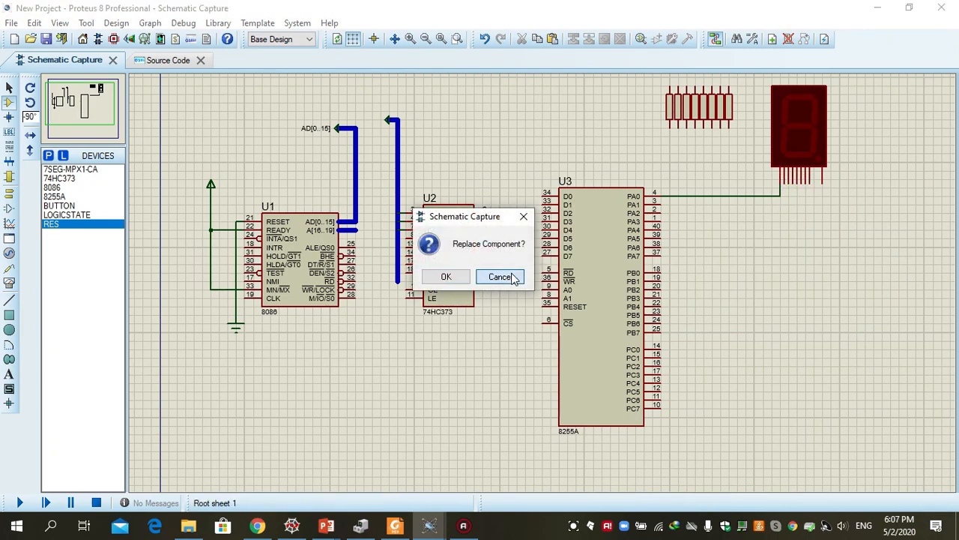
click(514, 278)
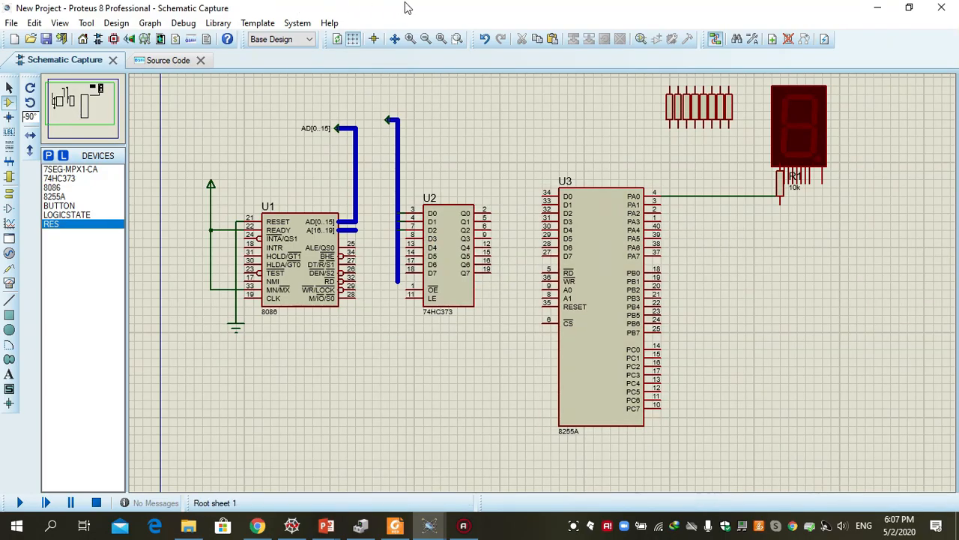
click(485, 39)
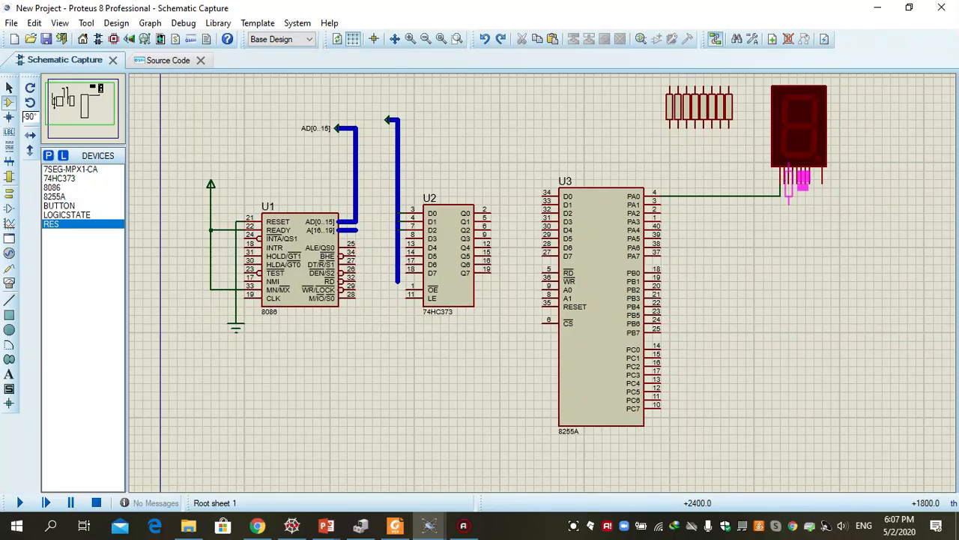
click(739, 169)
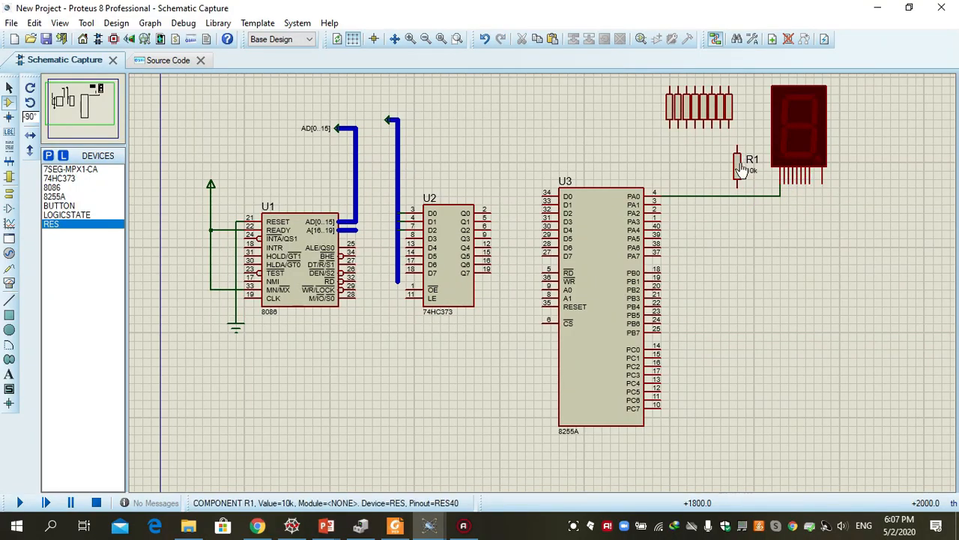
click(484, 38)
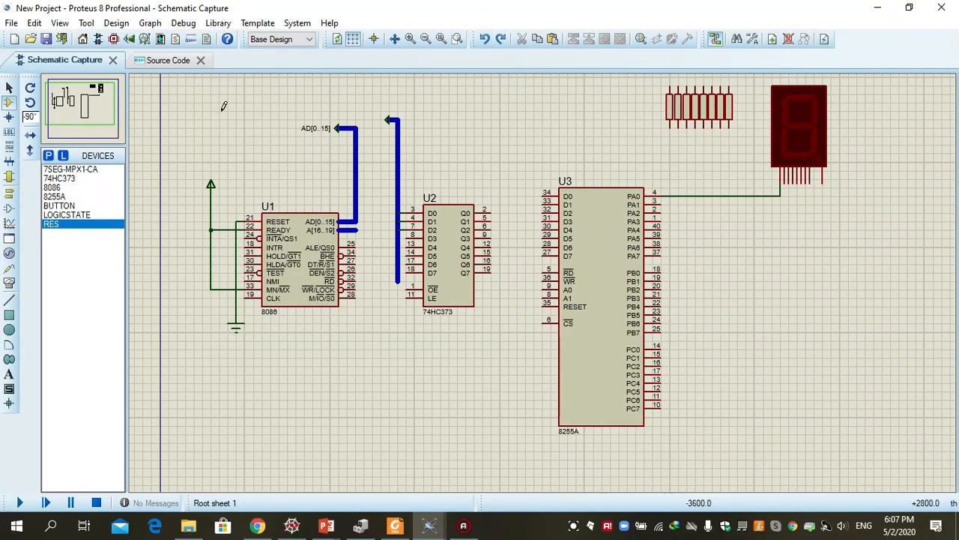
Wire the B pin of the seven-segment display to PA1 of the 8255A
click(9, 87)
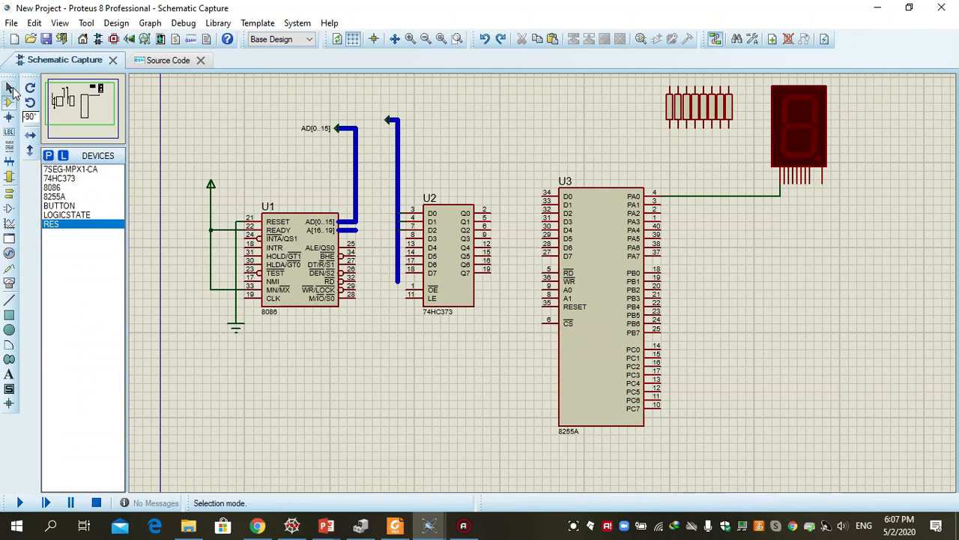
click(784, 189)
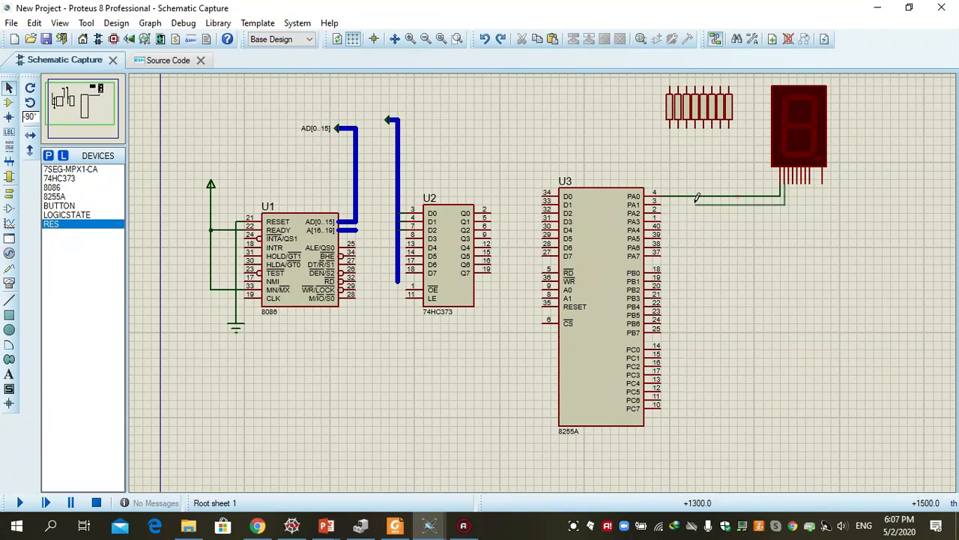
click(661, 200)
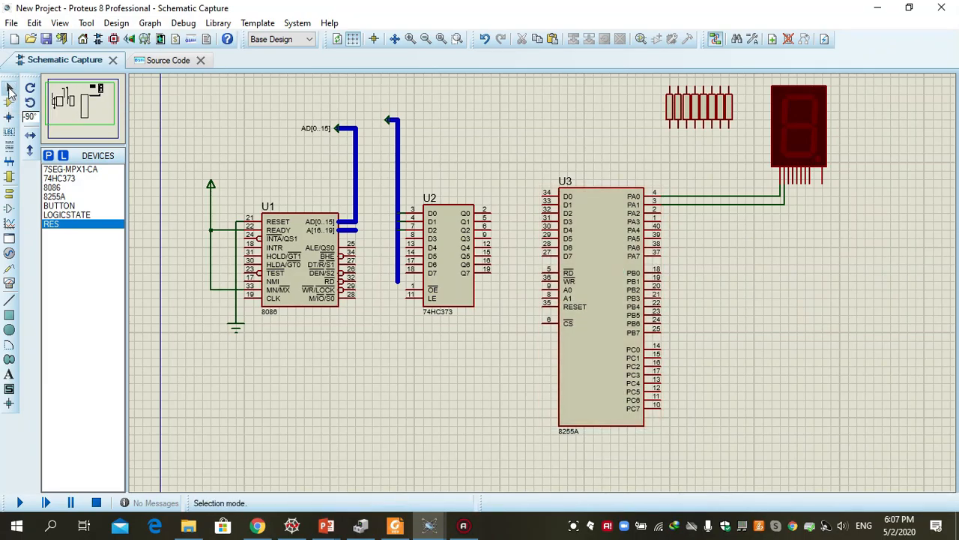
Wire the C pin of the seven-segment display to PA2 of the 8255A
click(790, 195)
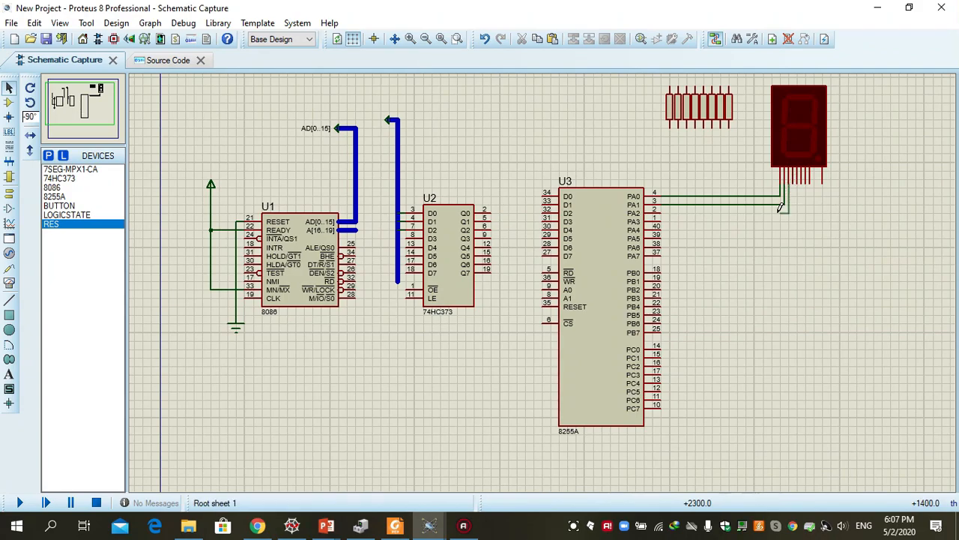
click(660, 211)
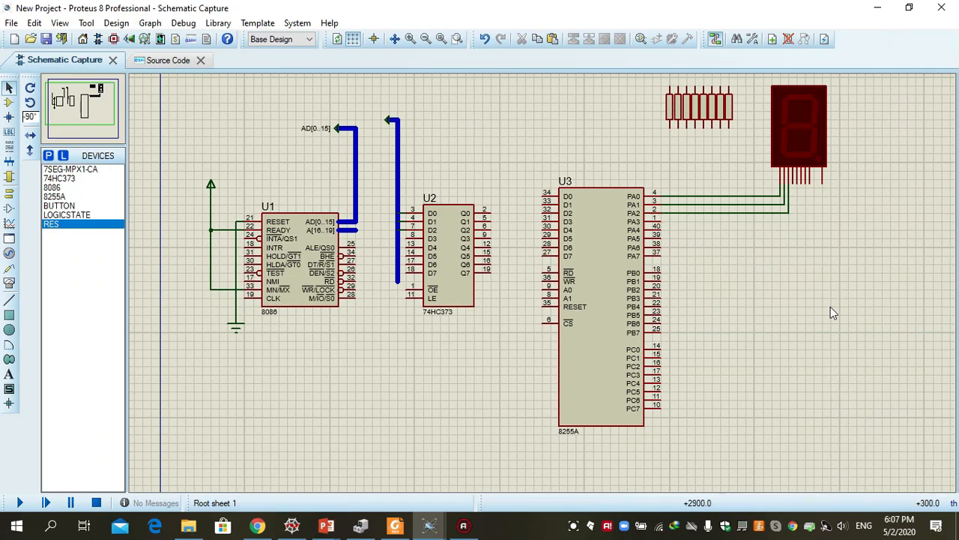
click(79, 215)
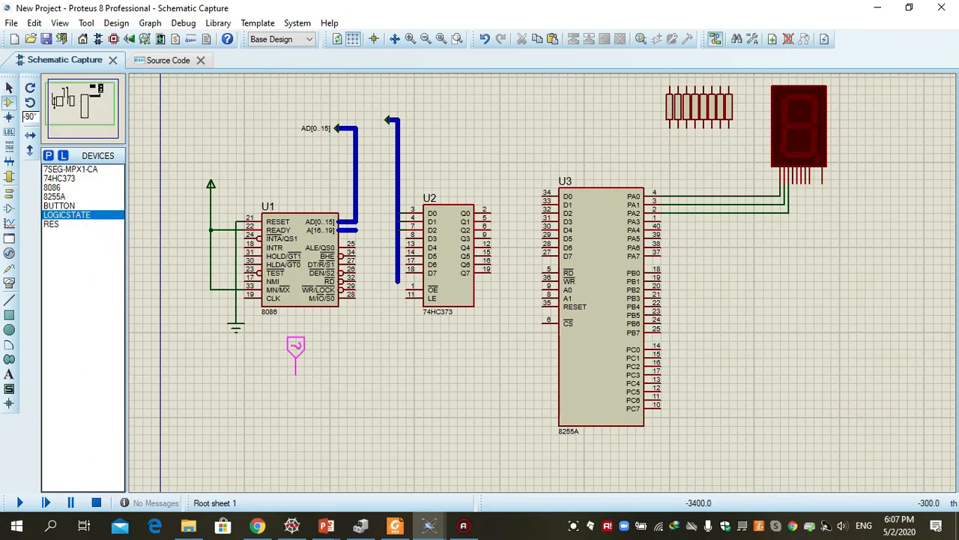
click(320, 360)
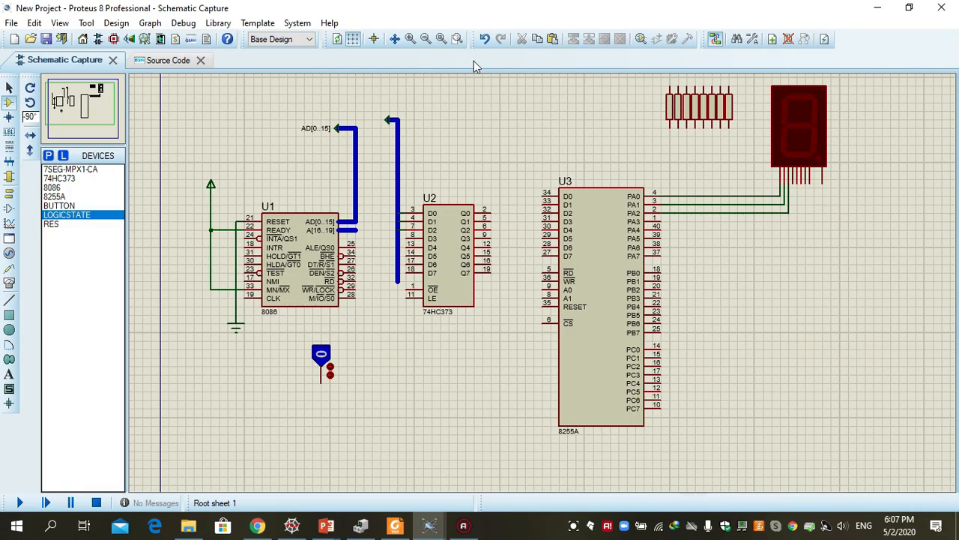
click(30, 90)
click(31, 93)
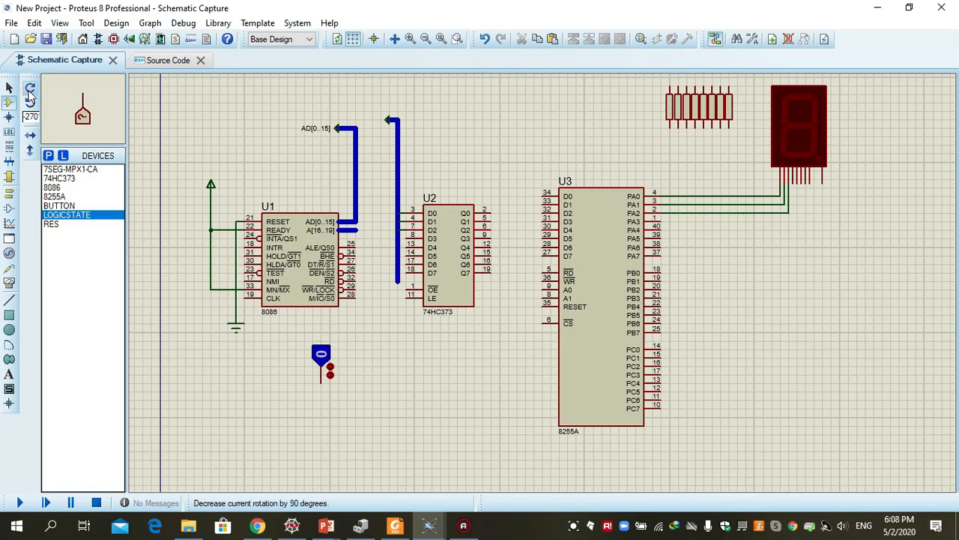
click(485, 39)
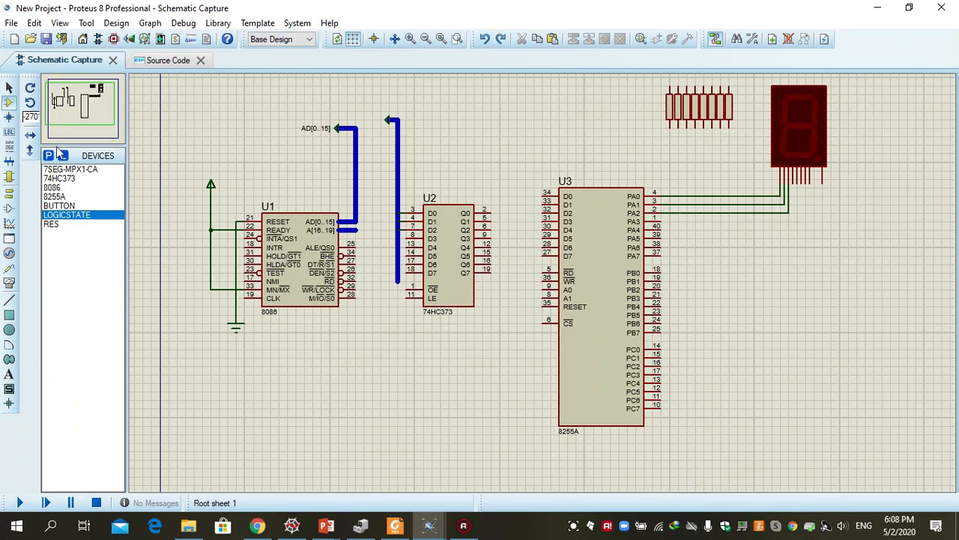
Place an unrotated LOGICSTATE just below and to the right of the 8086, and wire it to the OE pin of the 74HC373
click(53, 218)
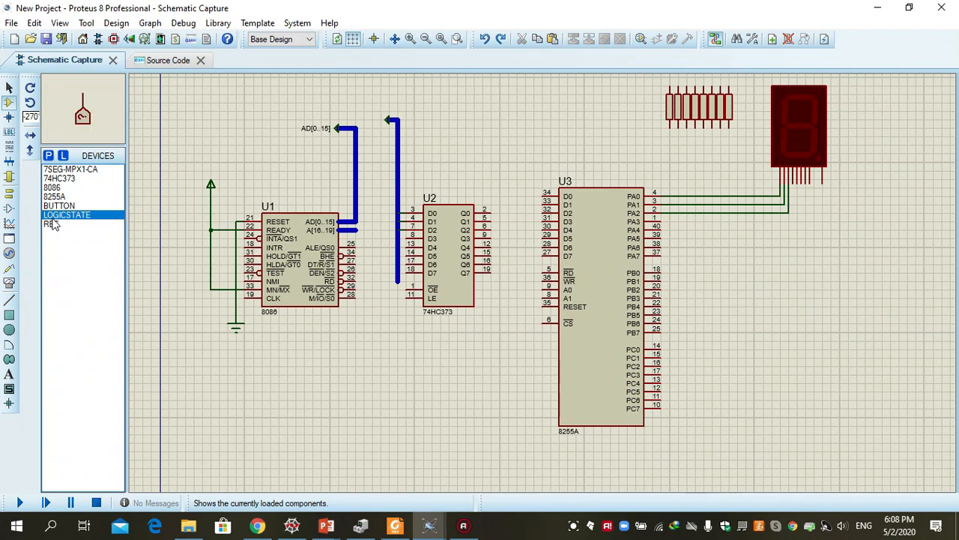
click(30, 102)
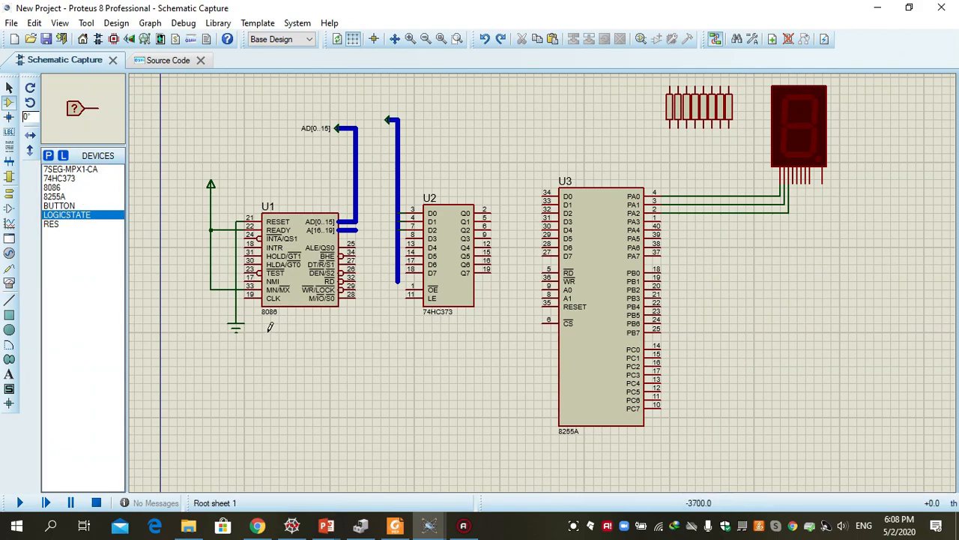
click(359, 334)
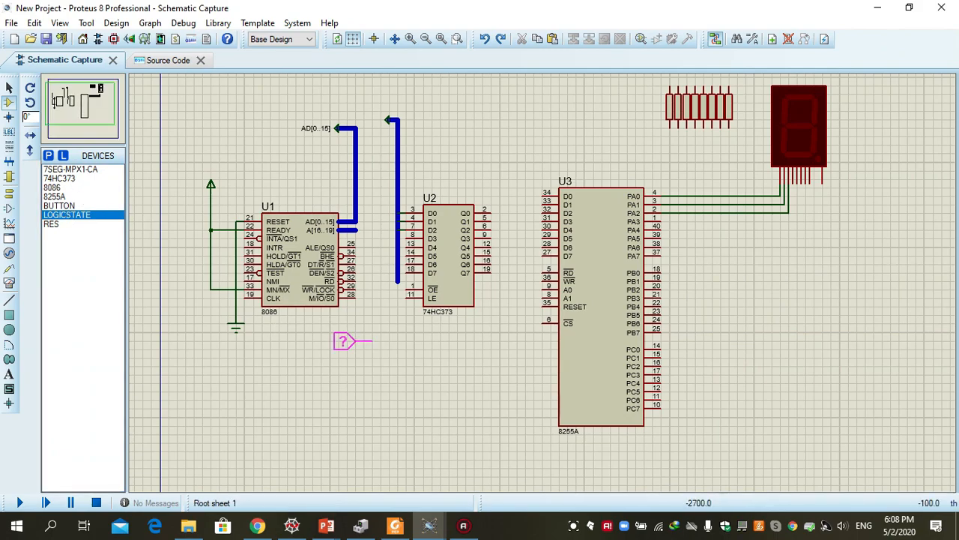
click(370, 341)
click(373, 337)
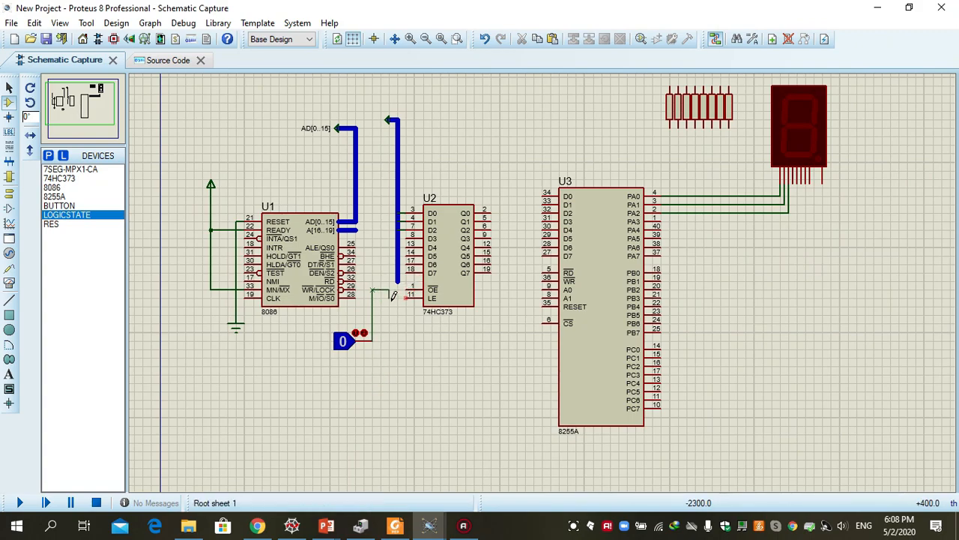
click(411, 290)
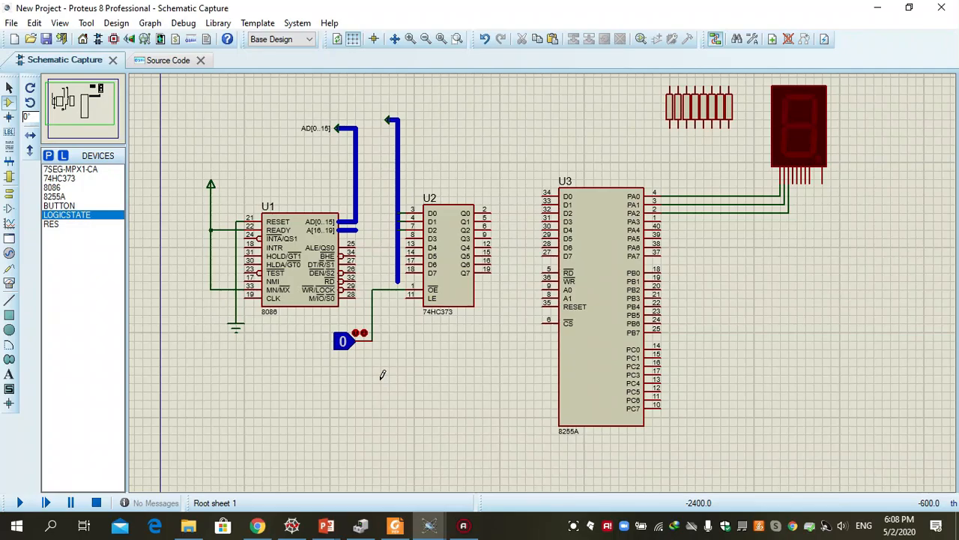
Wire the lower ends of the two leftmost resistors to Q0 and Q1 of the 74HC373, respectively
click(671, 125)
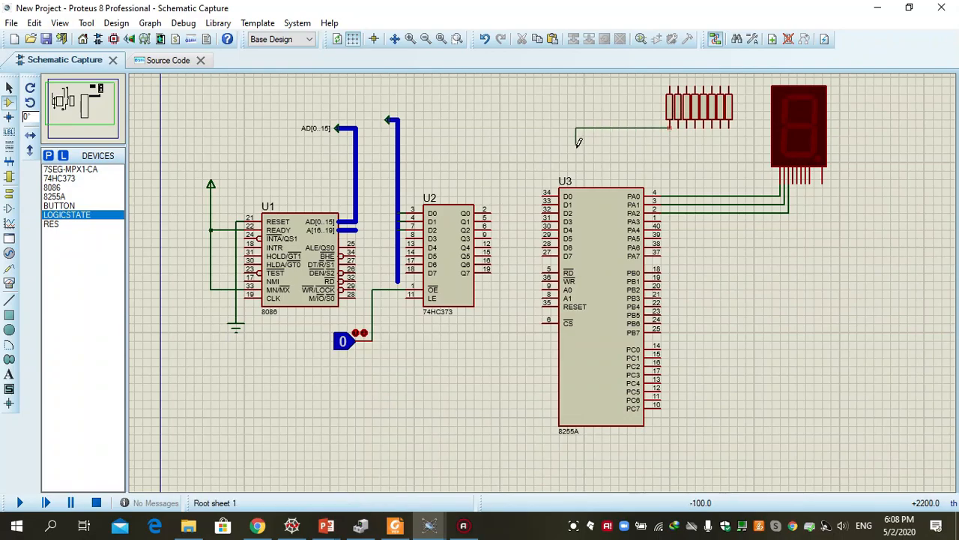
click(493, 208)
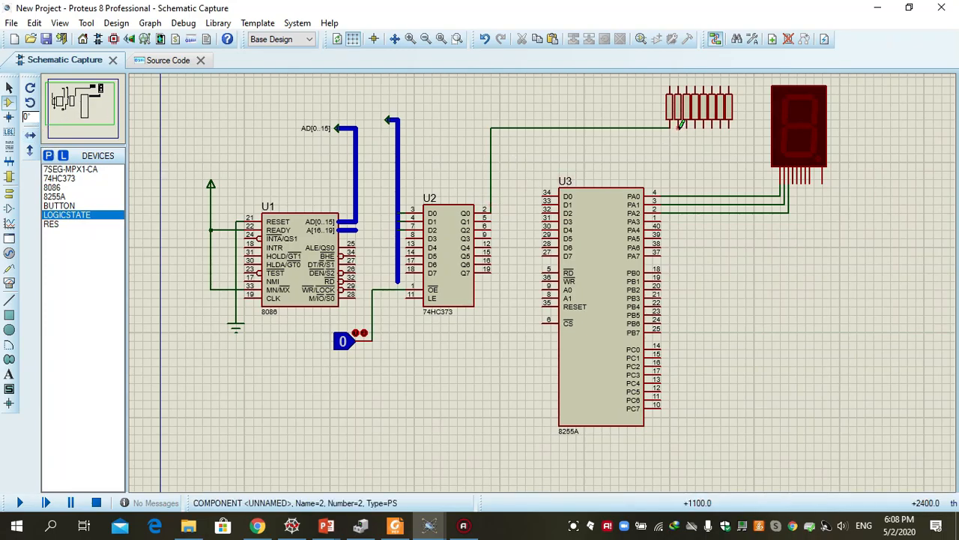
click(679, 126)
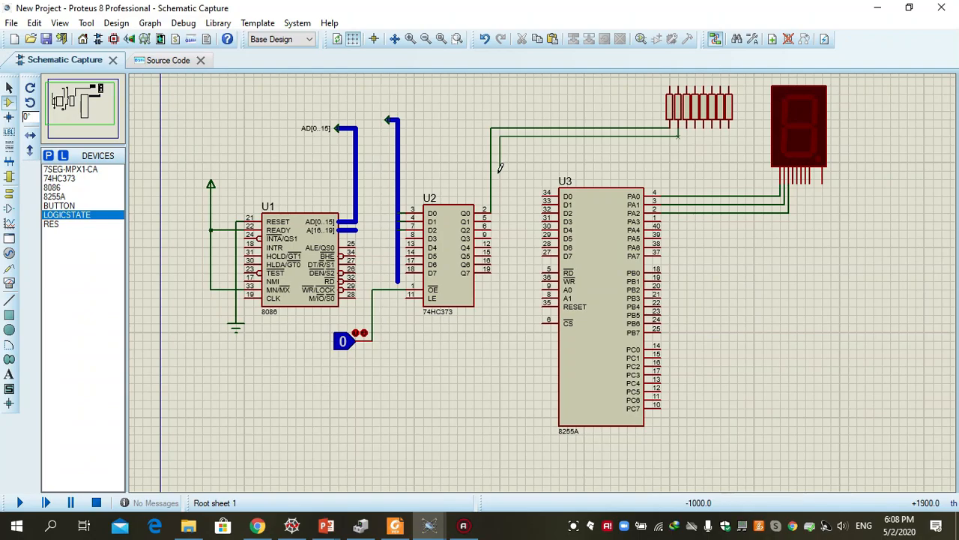
click(492, 217)
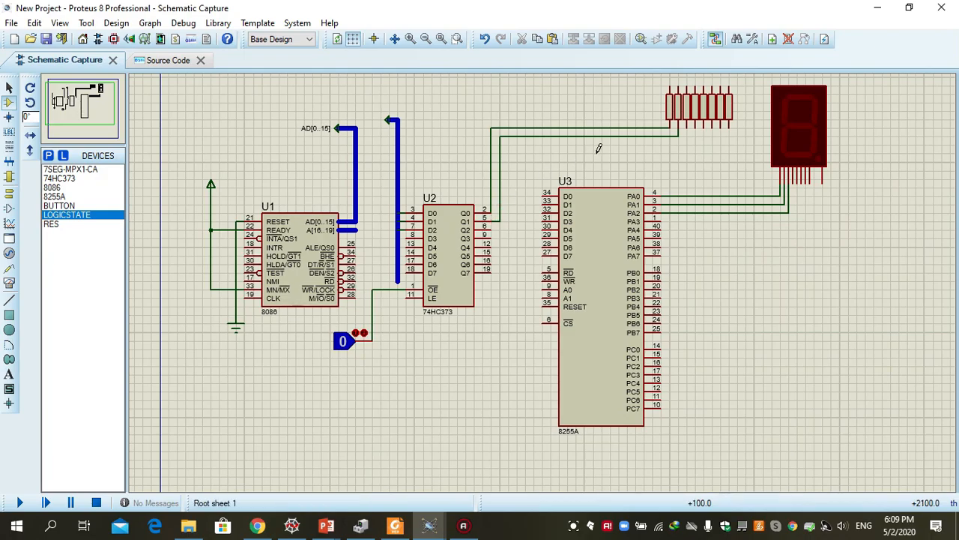
Place a GROUND terminal in the empty area to the right of the 8255A
click(9, 105)
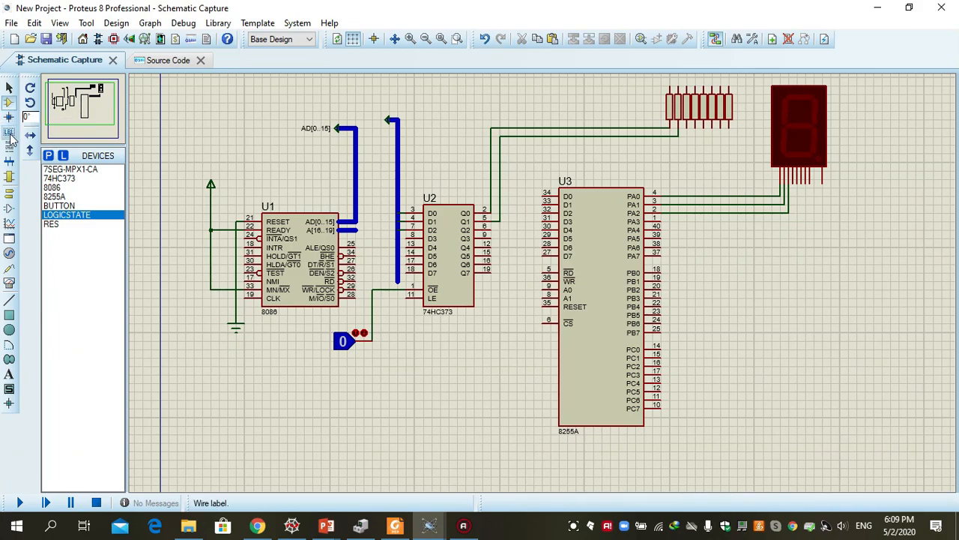
click(10, 194)
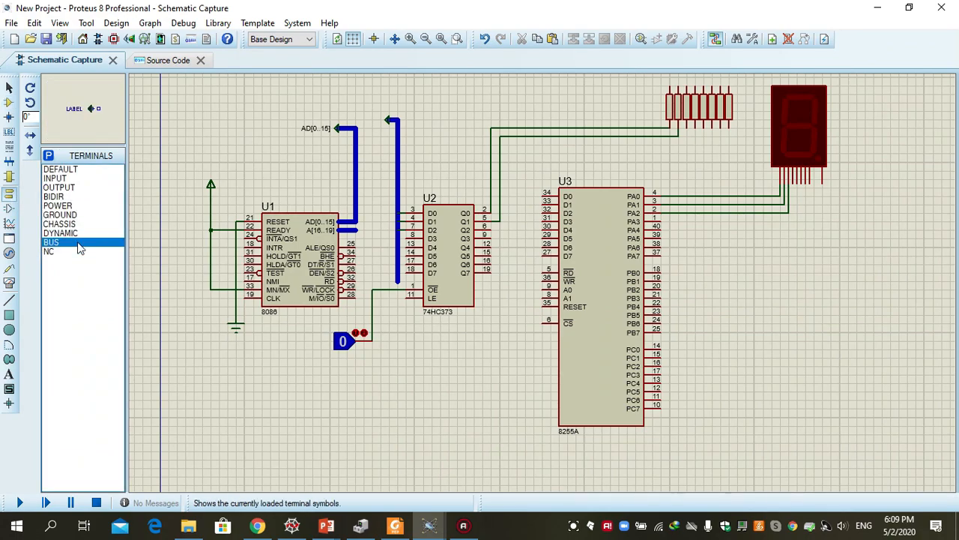
click(64, 216)
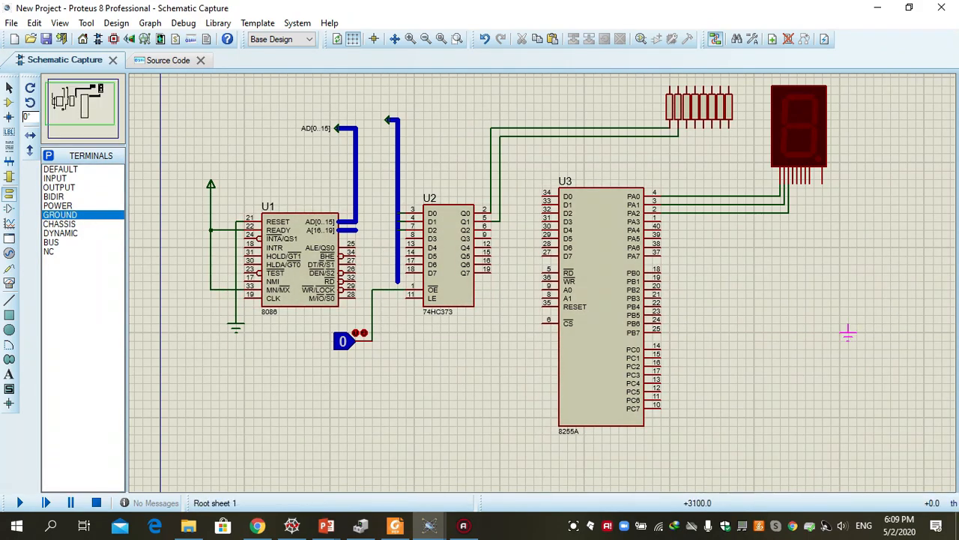
click(857, 299)
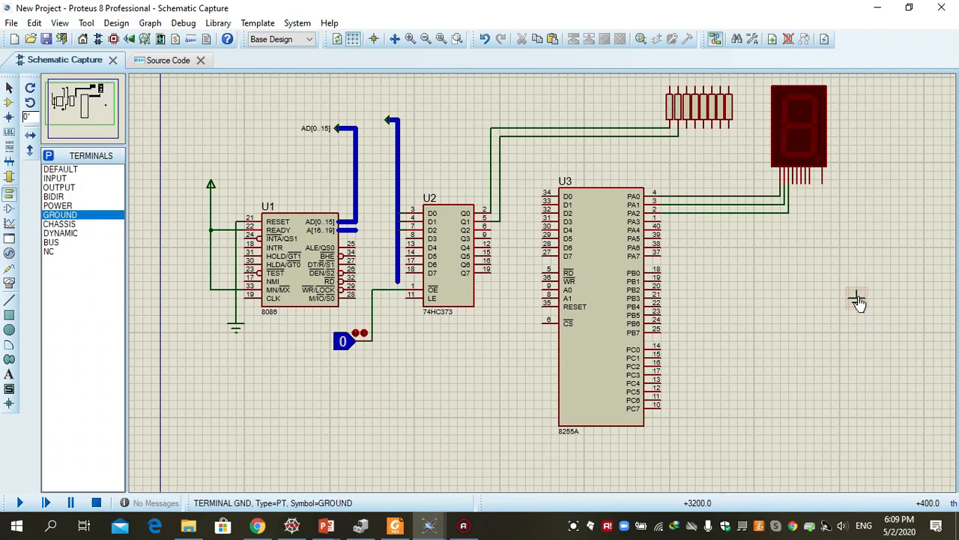
Examine the port, terminal, device and library lists available for choosing schematic parts
click(10, 180)
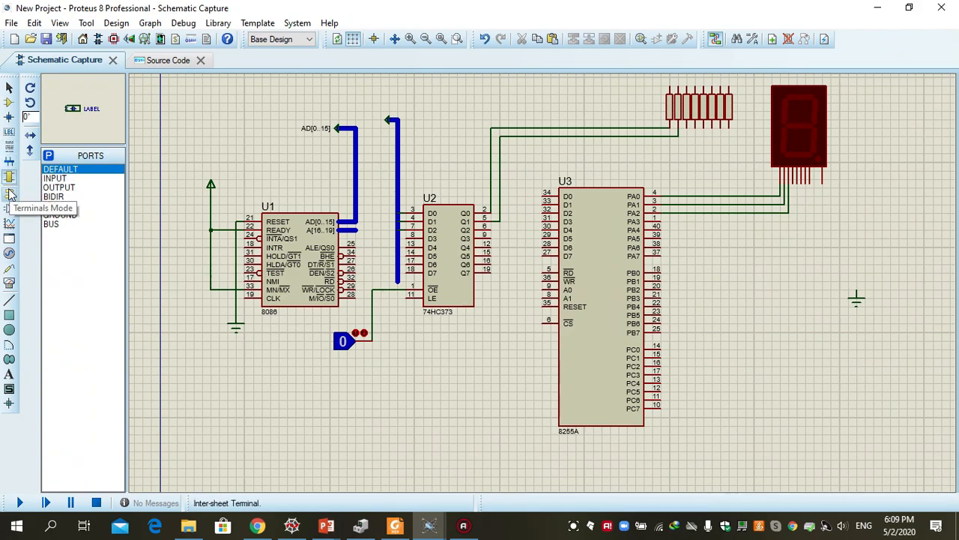
click(10, 193)
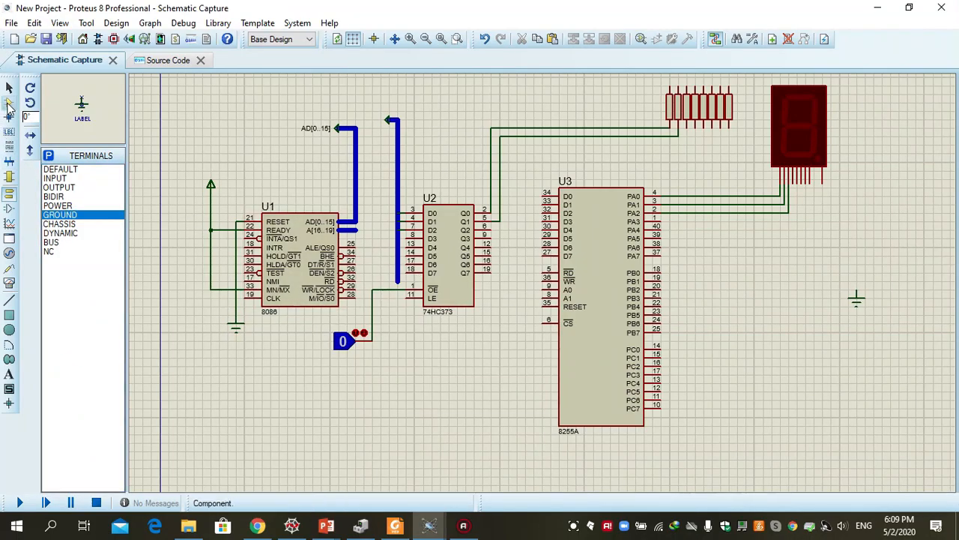
click(9, 103)
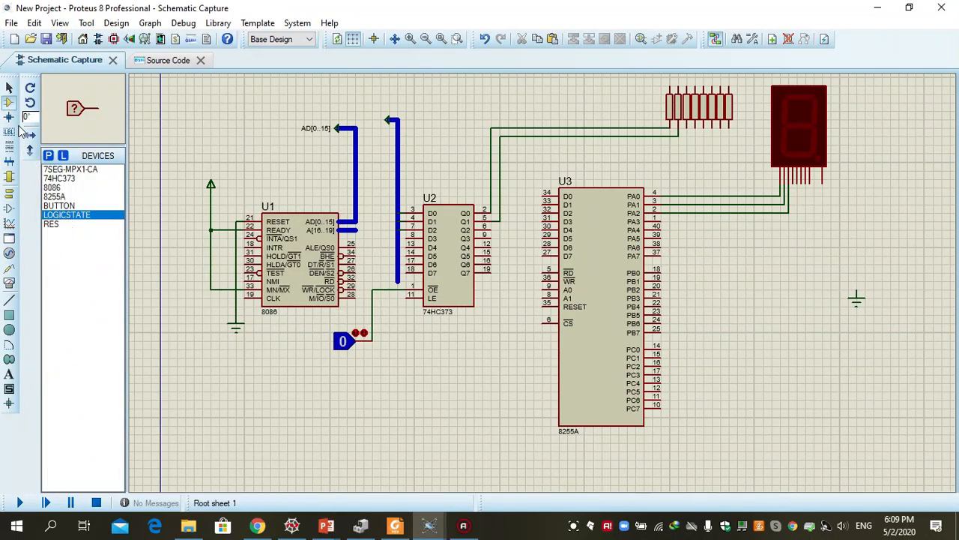
click(48, 156)
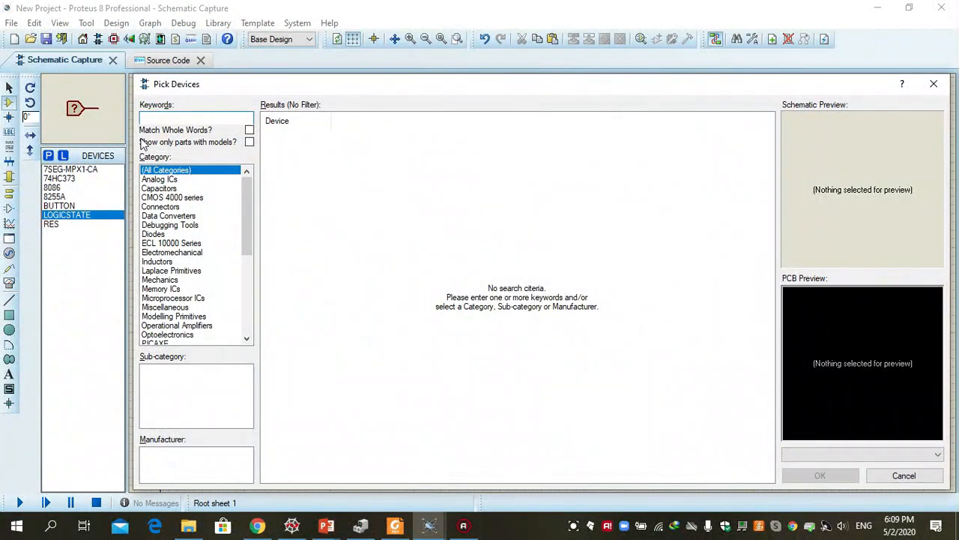
click(934, 83)
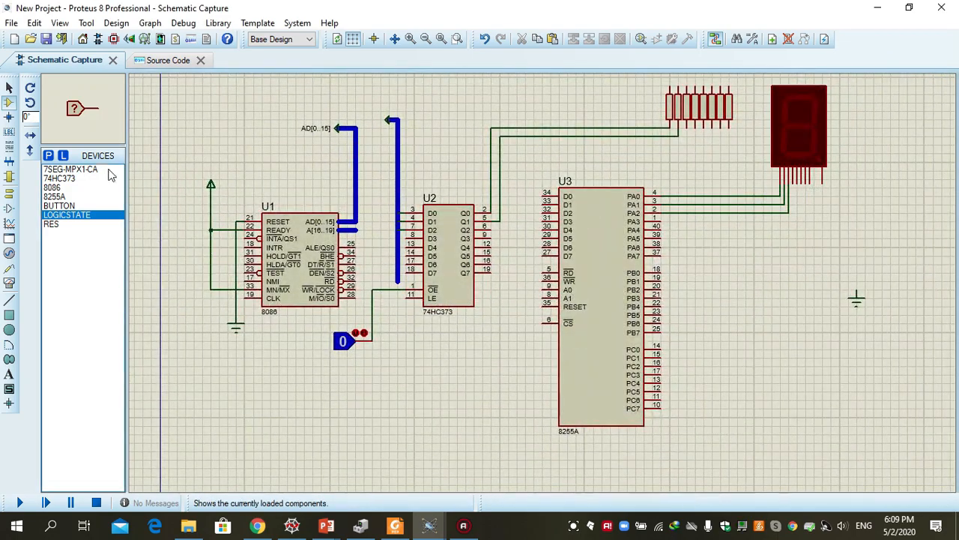
click(63, 156)
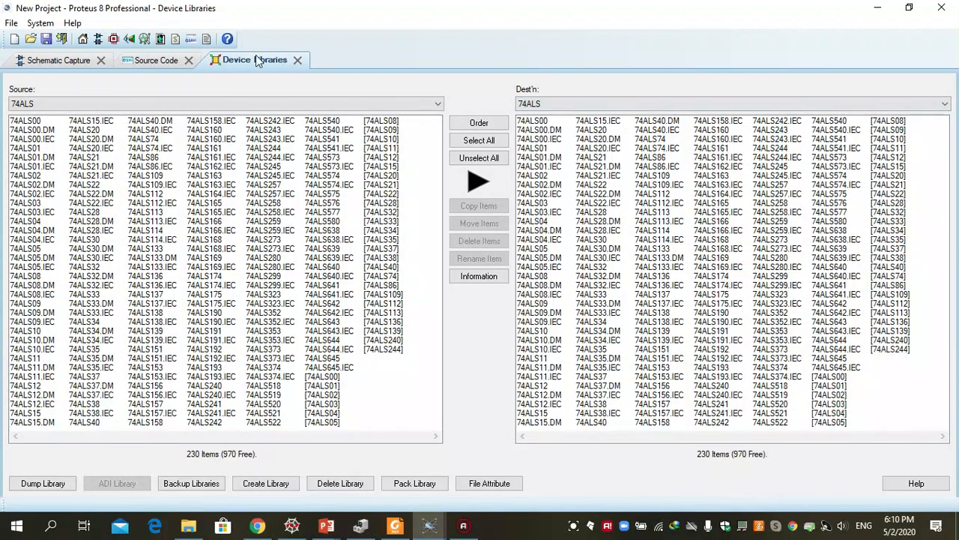
click(151, 63)
click(73, 61)
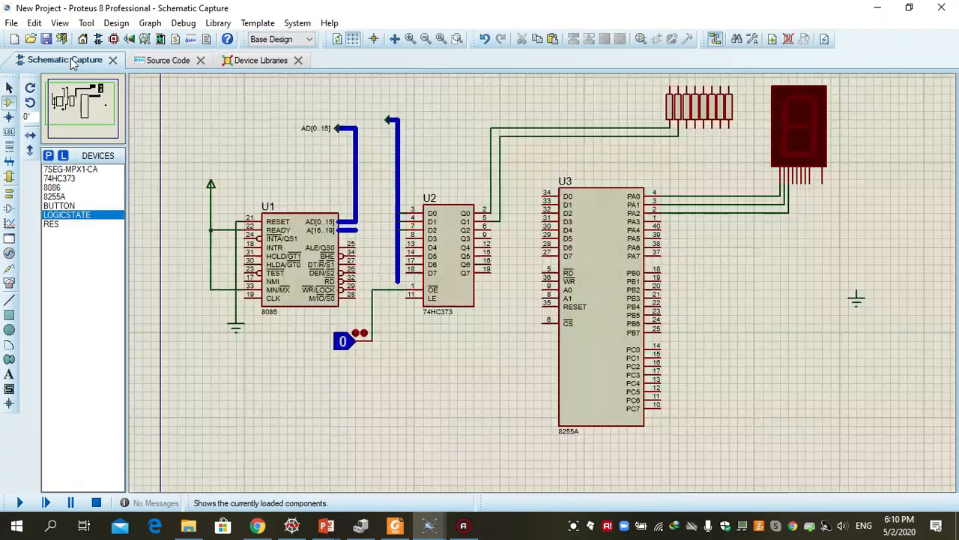
click(297, 60)
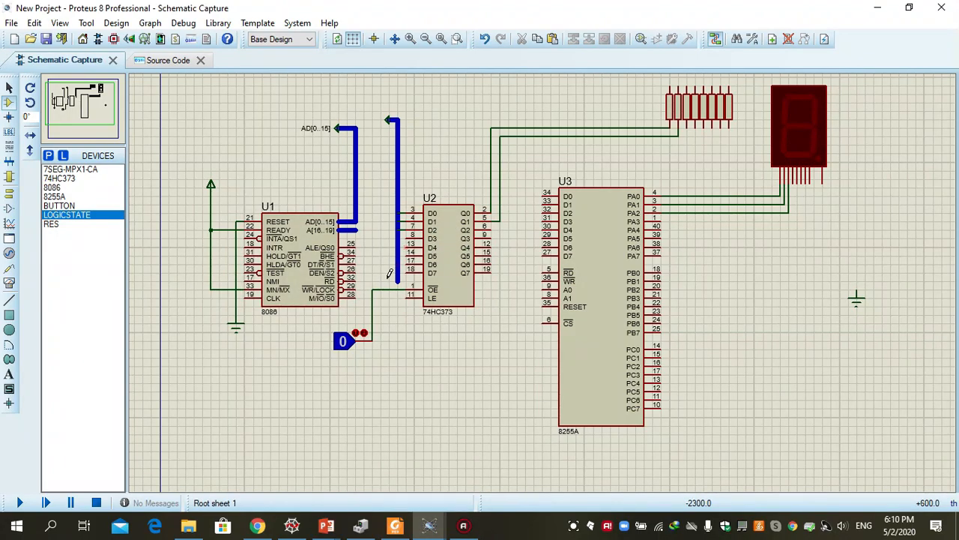
Inspect the 8086's Internal Memory Size property and its main.asm firmware source, and return to the schematic
double_click(299, 264)
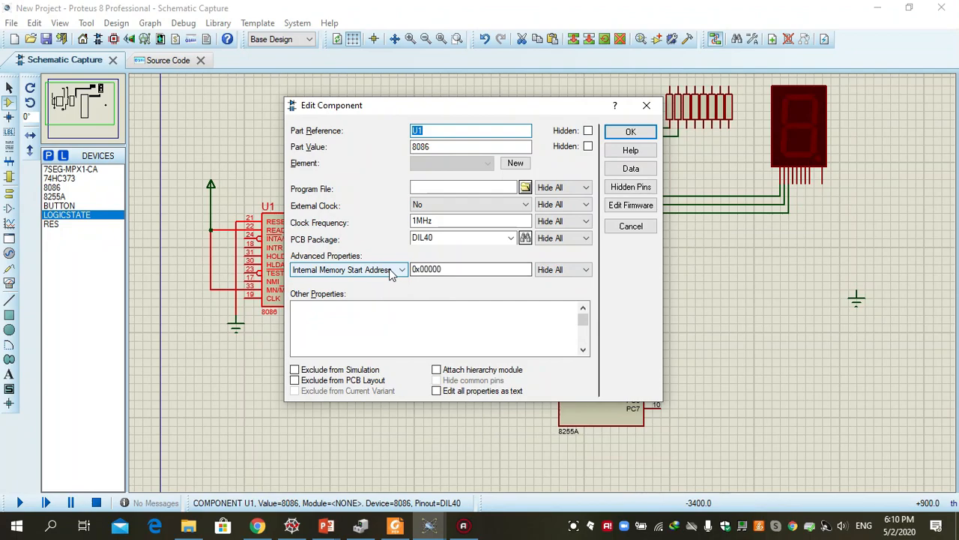
click(399, 270)
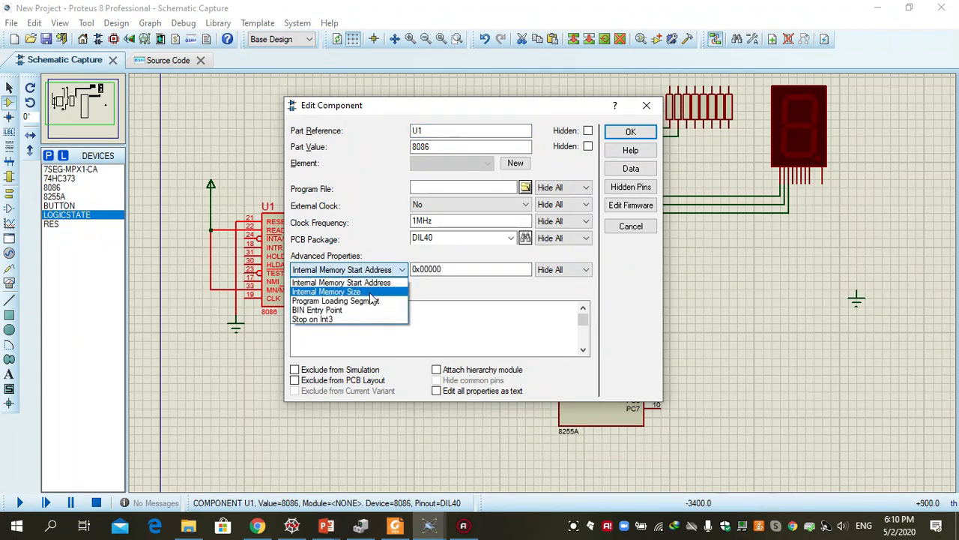
click(375, 292)
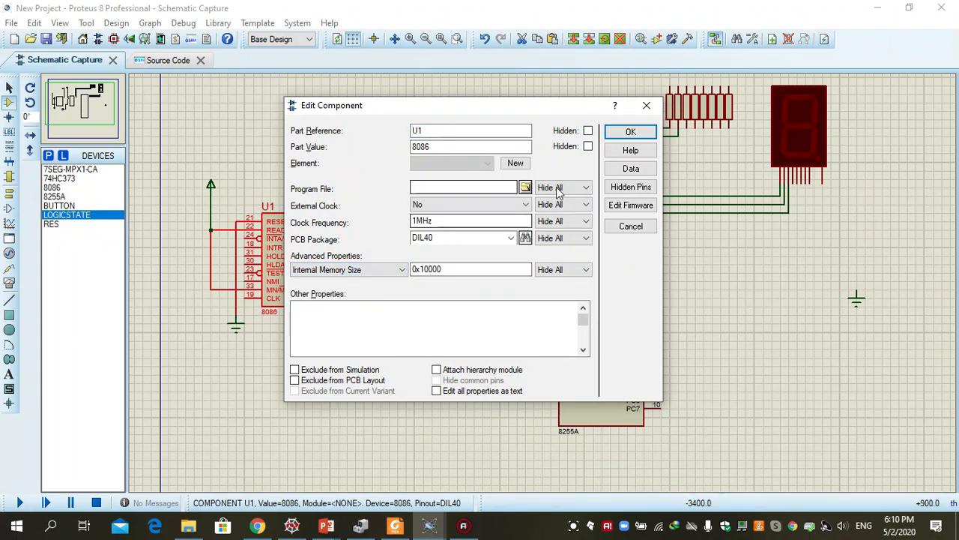
click(630, 206)
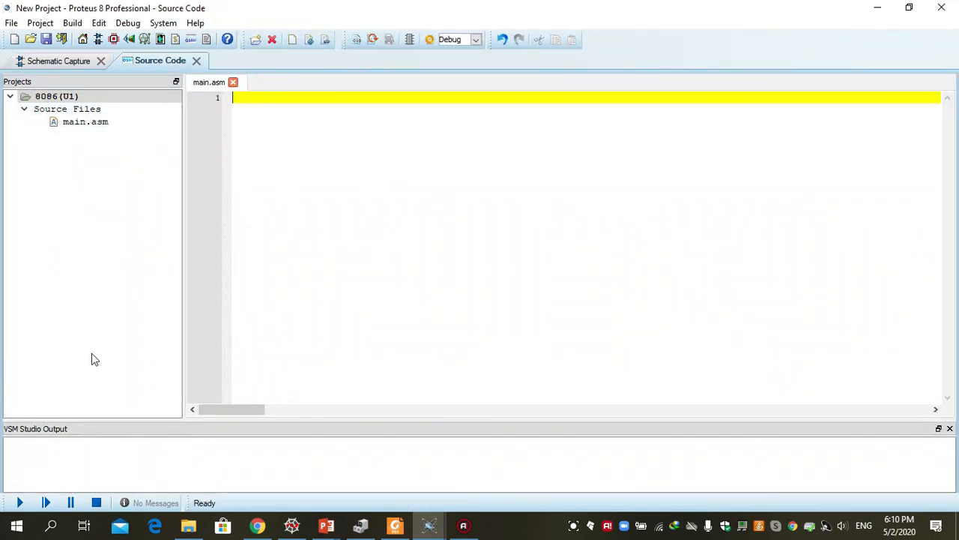
click(35, 62)
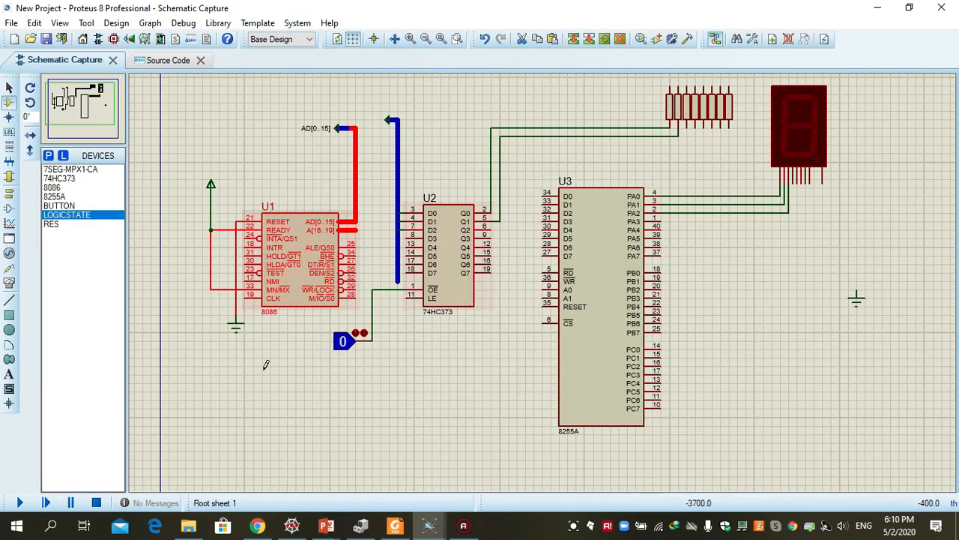